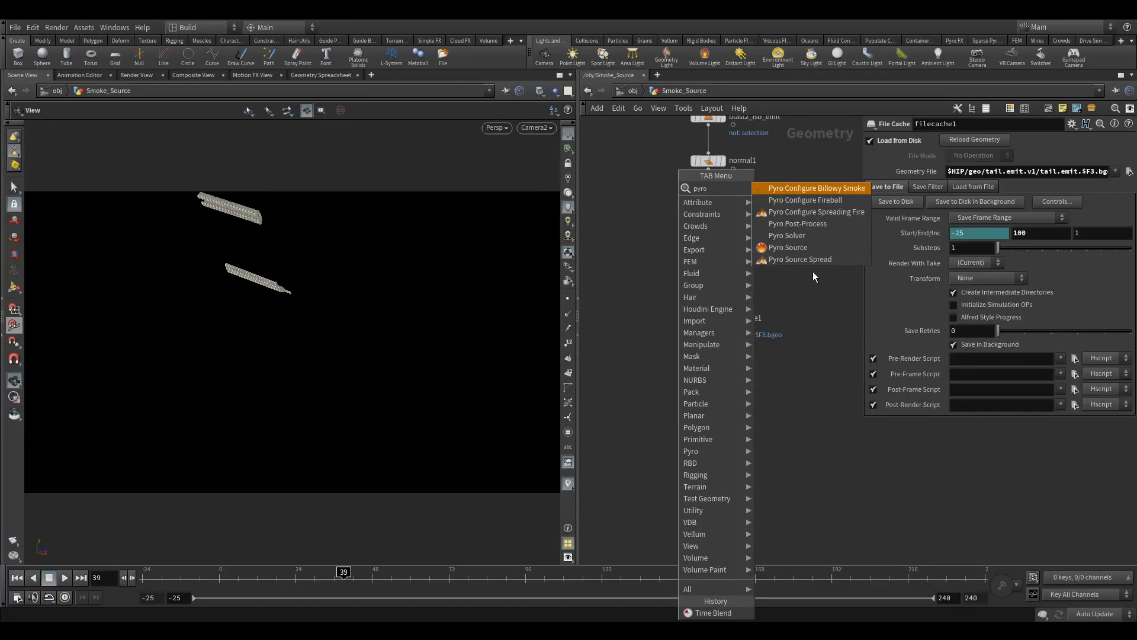
# - Add a Pyro Source node after the file cache and set its Initialize option to Source Smoke
pyautogui.click(819, 248)
pyautogui.click(711, 378)
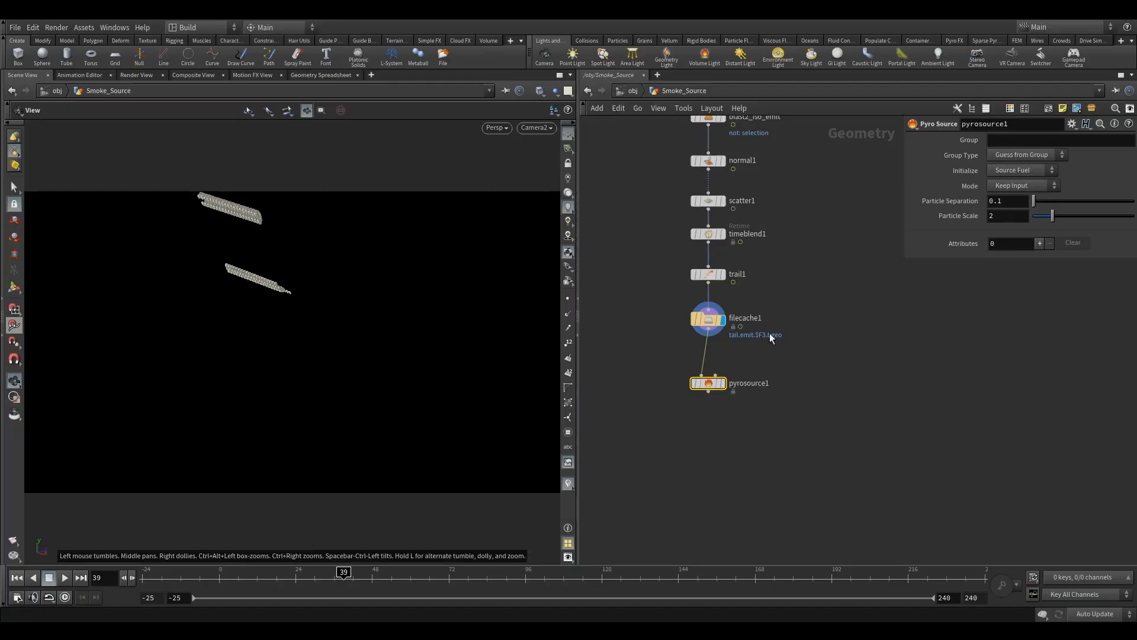
pyautogui.click(722, 383)
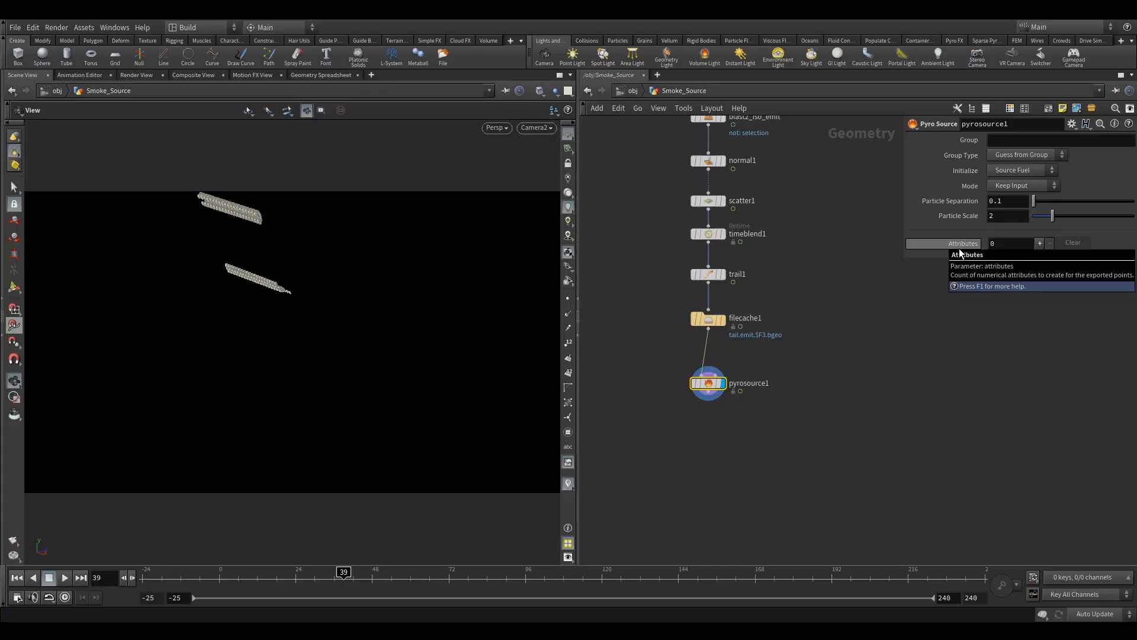
pyautogui.click(1013, 170)
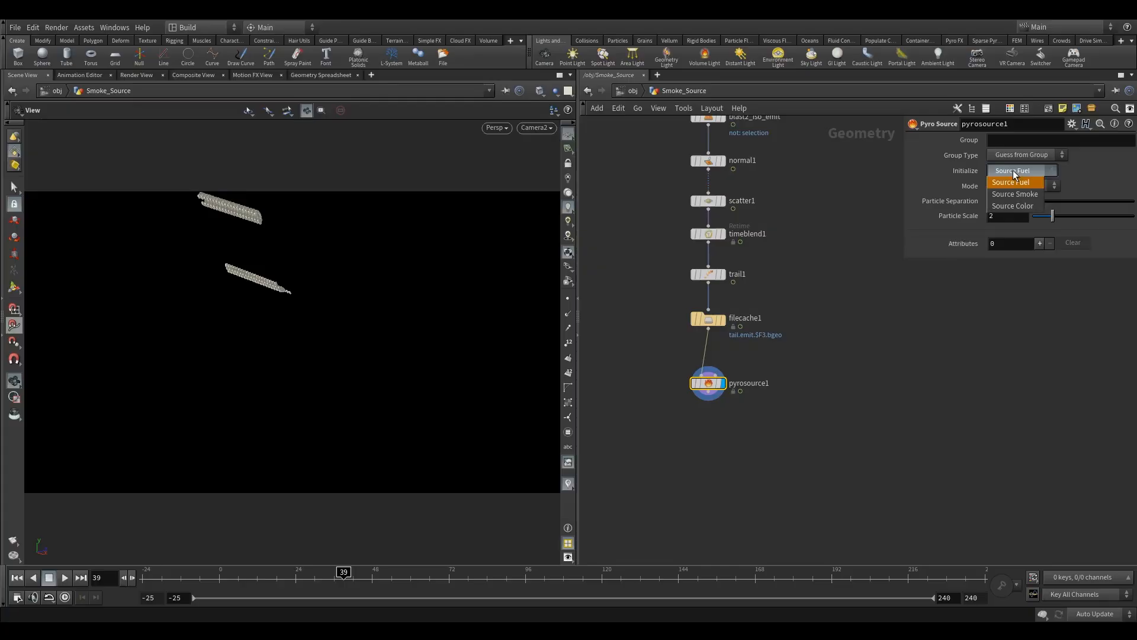
pyautogui.click(1027, 195)
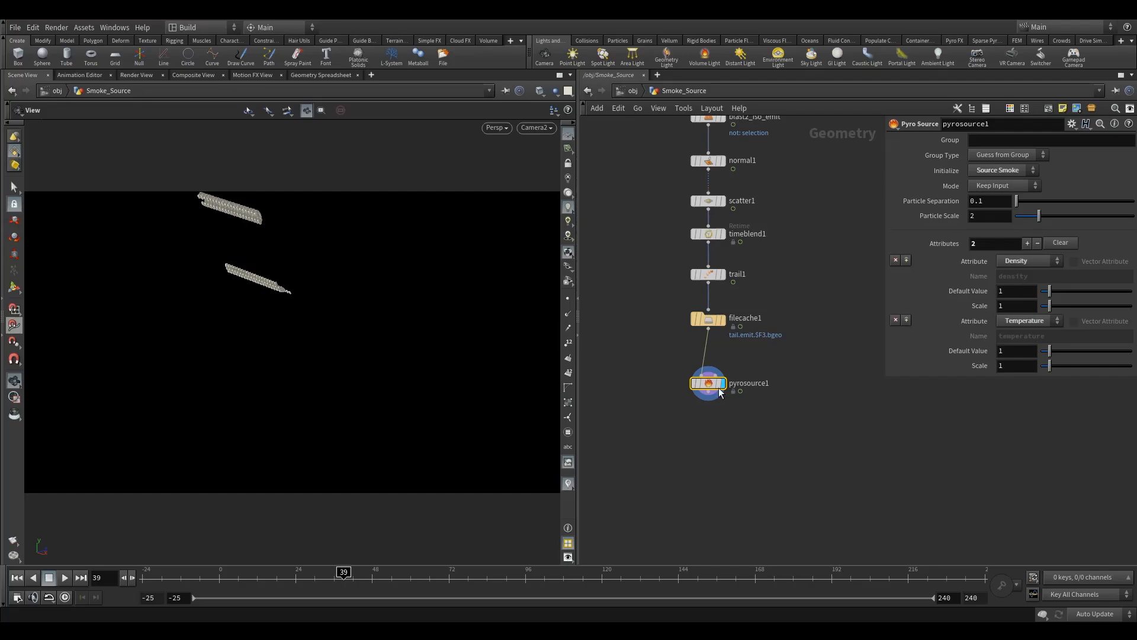
# - Inspect the Pyro Source's point attributes in the geometry spreadsheet, then return to the scene view
pyautogui.moveTo(711, 390); pyautogui.dragTo(711, 400)
pyautogui.click(349, 74)
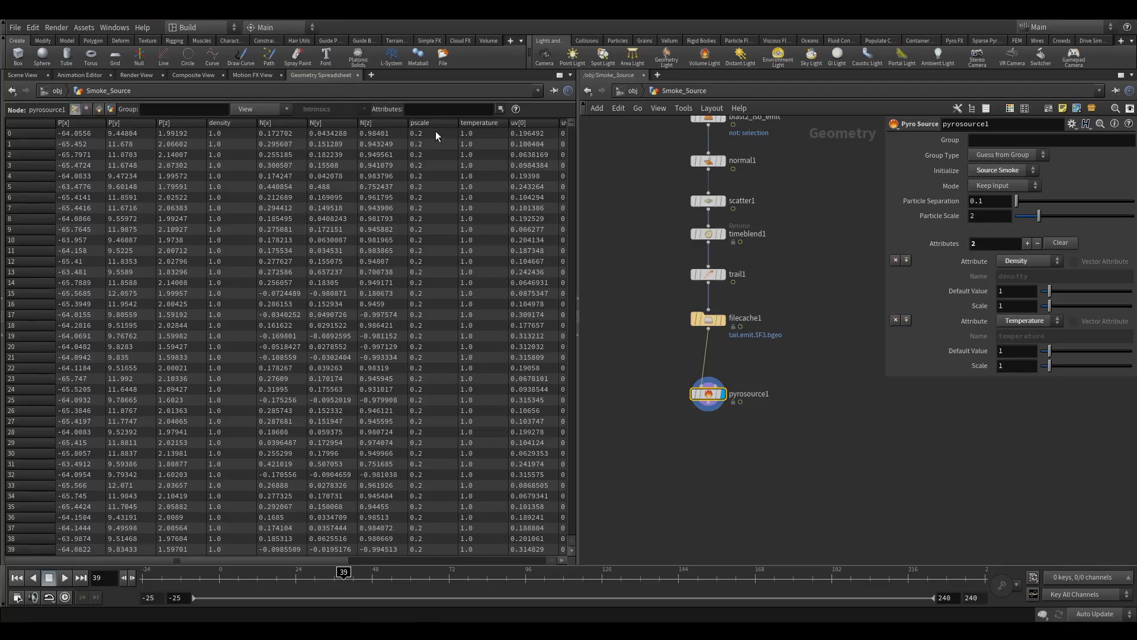
pyautogui.click(481, 124)
pyautogui.moveTo(176, 564)
pyautogui.mouseDown()
pyautogui.moveTo(374, 564)
pyautogui.moveTo(176, 564)
pyautogui.mouseUp()
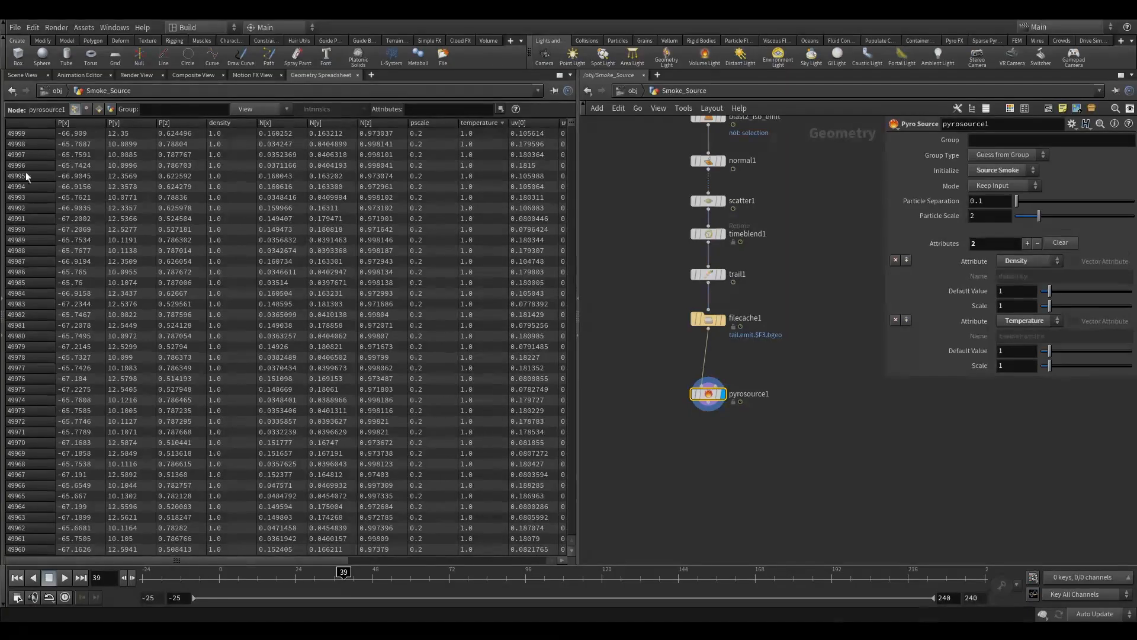
pyautogui.click(21, 75)
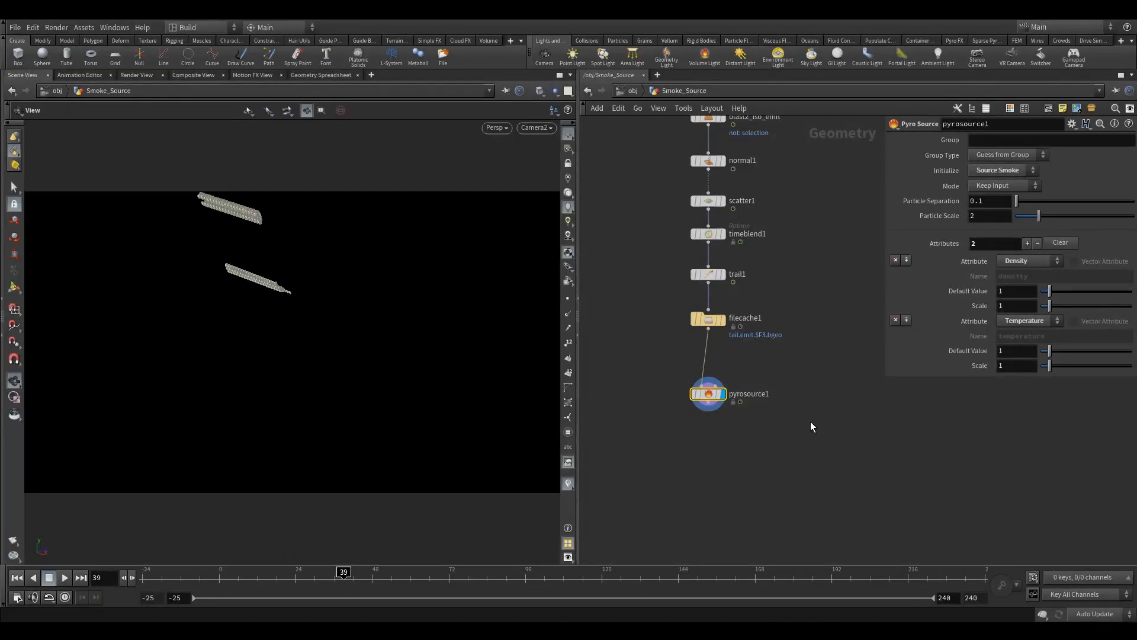
pyautogui.moveTo(811, 421); pyautogui.dragTo(824, 357, button='middle')
pyautogui.click(731, 404)
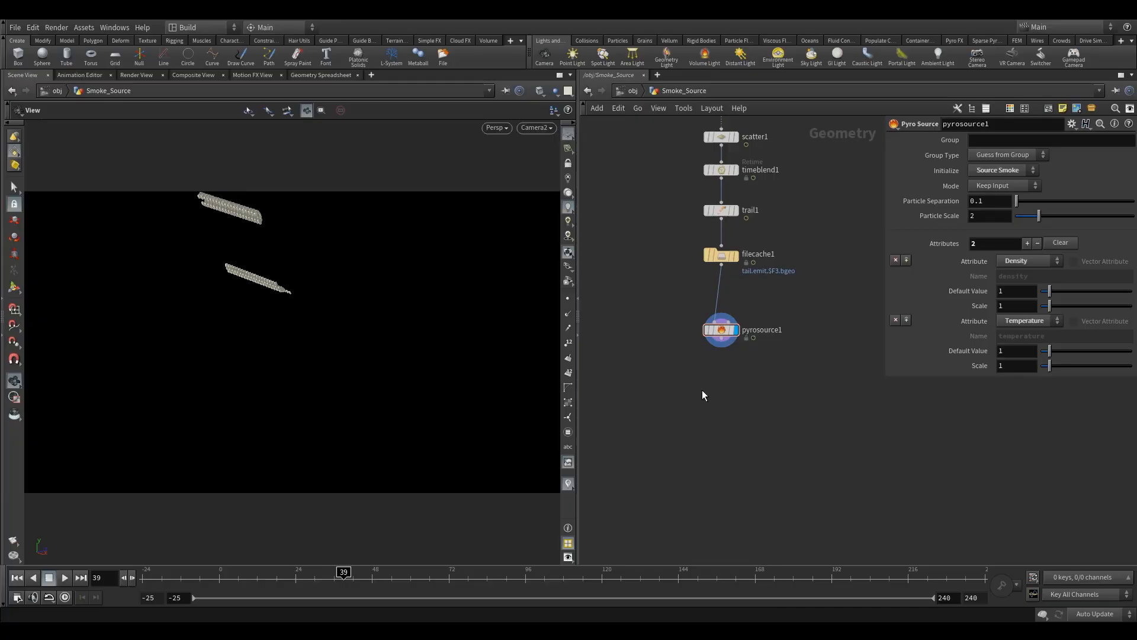
pyautogui.press('Tab')
pyautogui.press('Escape')
pyautogui.moveTo(700, 386); pyautogui.dragTo(674, 360, button='middle')
pyautogui.press('Tab')
pyautogui.write('ras')
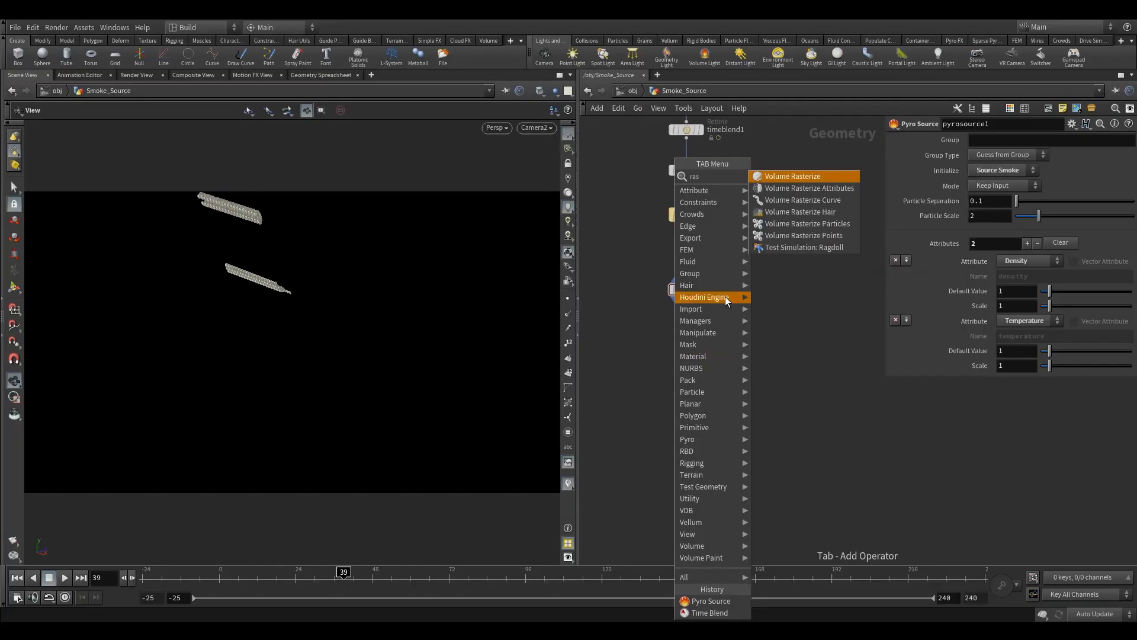
pyautogui.click(795, 178)
pyautogui.click(688, 385)
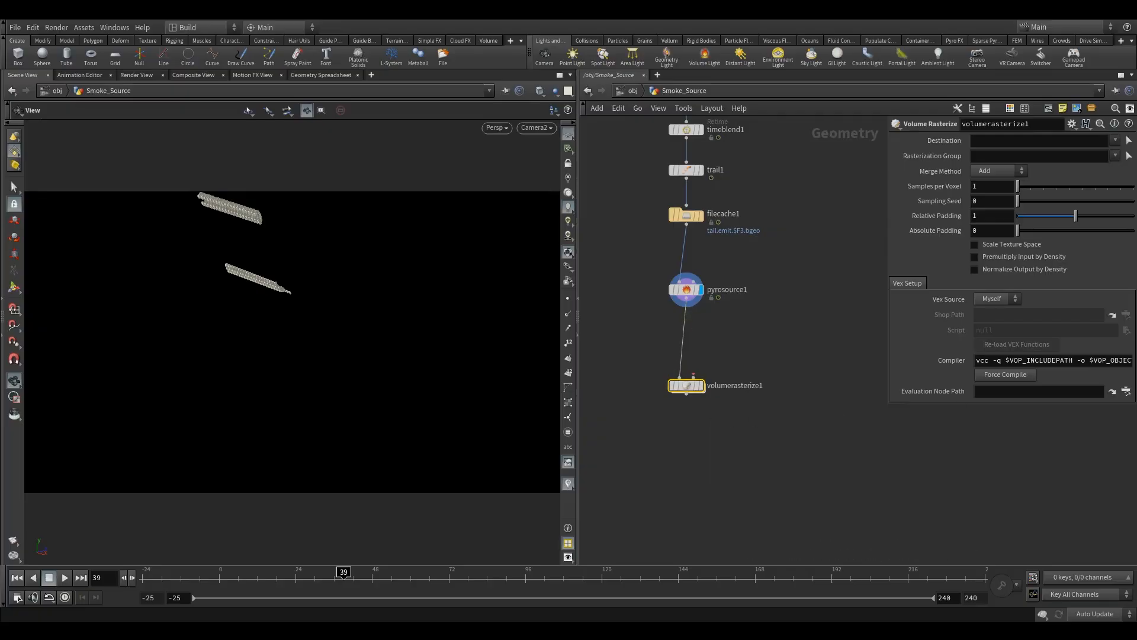
pyautogui.click(996, 157)
pyautogui.moveTo(645, 358); pyautogui.dragTo(704, 411)
pyautogui.press('Delete')
# - Add a Volume Rasterize Attributes node below the Pyro Source and connect it
pyautogui.press('Tab')
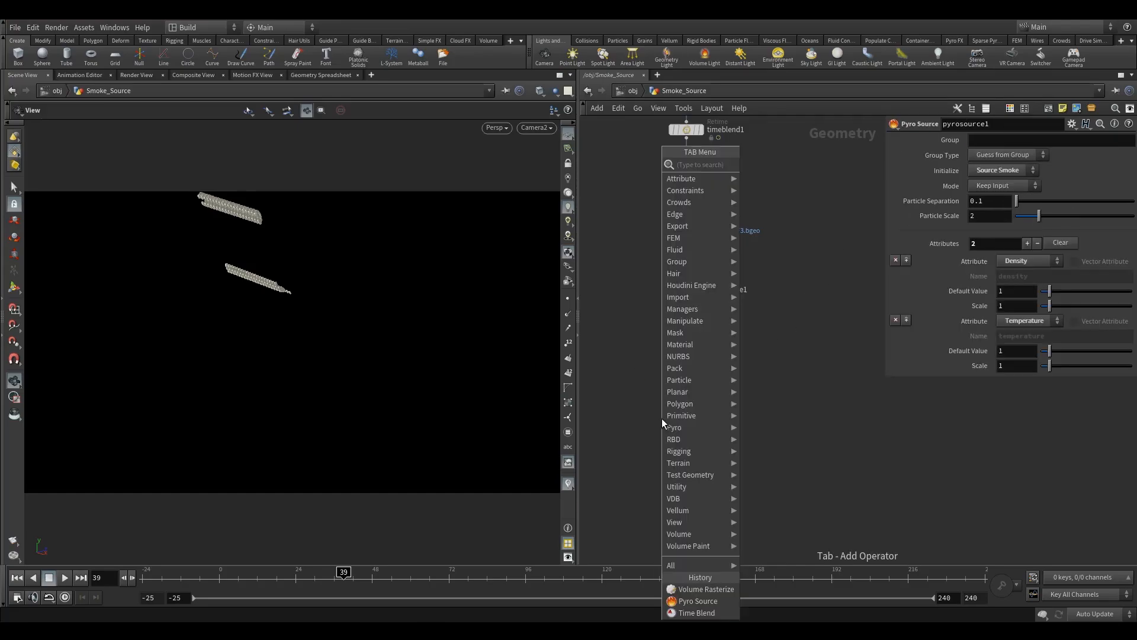
pyautogui.write('raster')
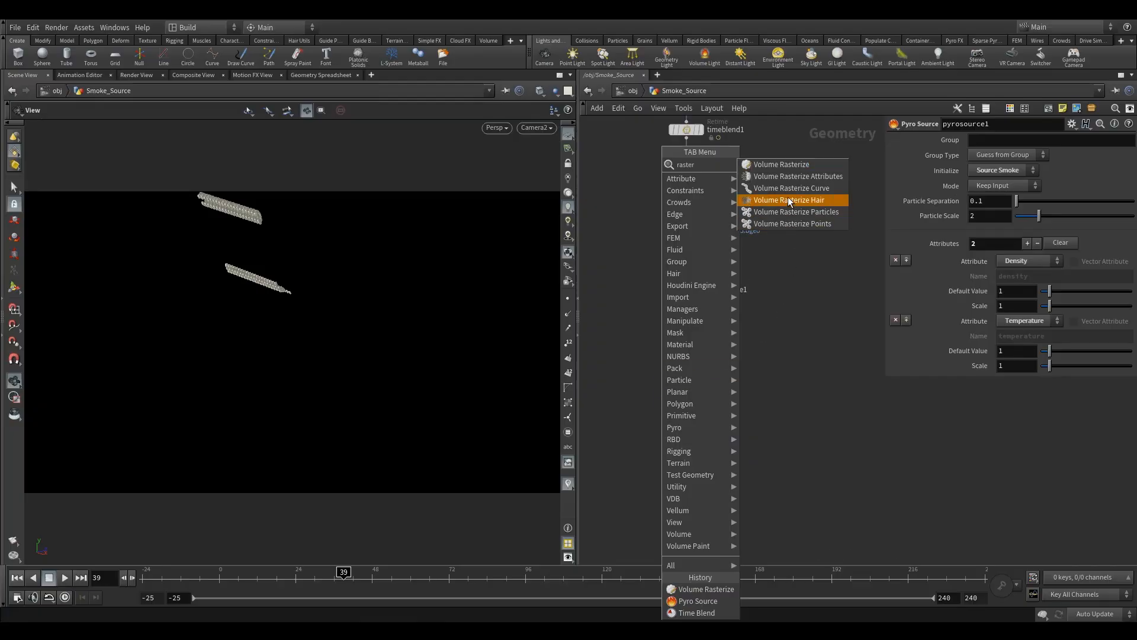
pyautogui.click(806, 178)
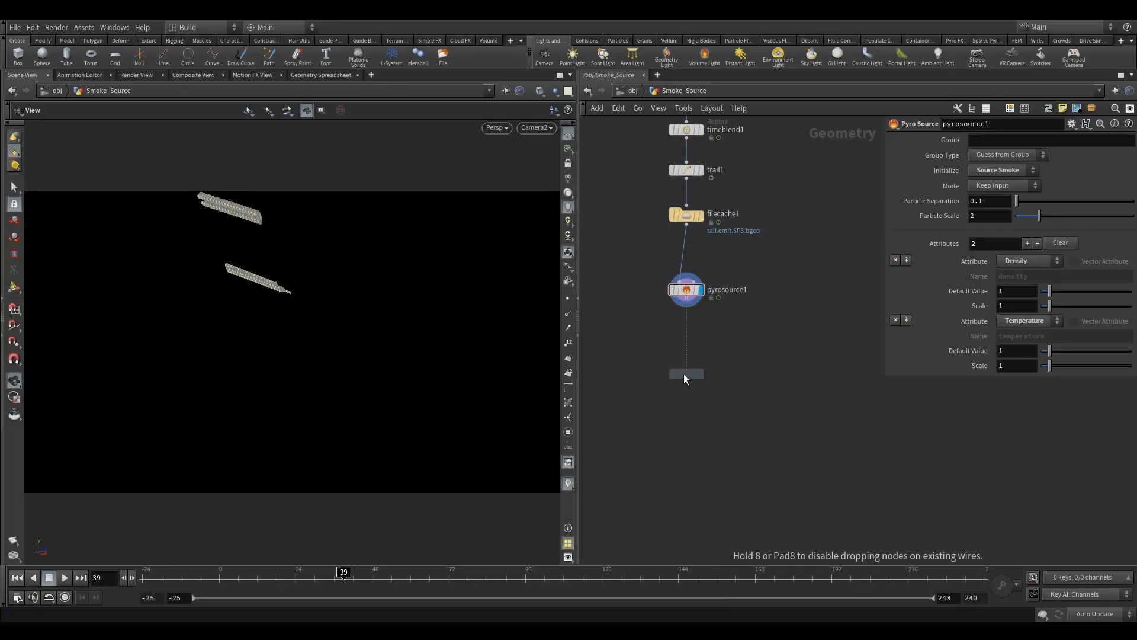
pyautogui.click(684, 374)
pyautogui.scroll(1, 679, 302)
pyautogui.moveTo(687, 298); pyautogui.dragTo(688, 378)
pyautogui.click(707, 388)
# - Set the Volume Rasterize Attributes node to rasterize the density attribute
pyautogui.click(972, 153)
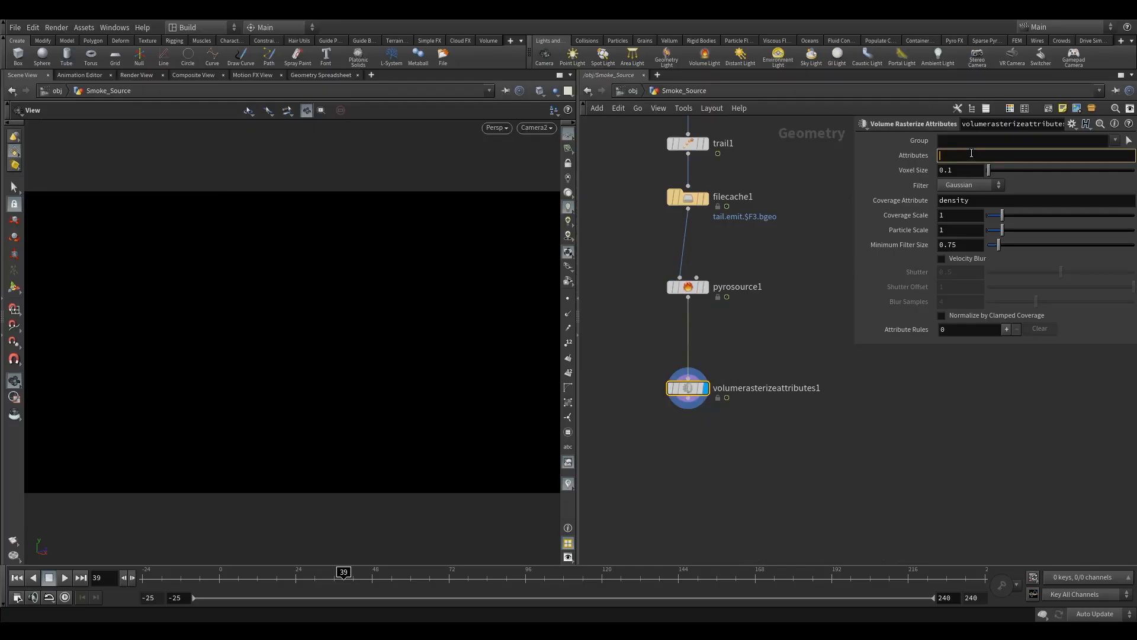
pyautogui.write('density')
pyautogui.press('Return')
pyautogui.moveTo(255, 231); pyautogui.dragTo(259, 287, button='middle')
pyautogui.moveTo(259, 287); pyautogui.dragTo(296, 311)
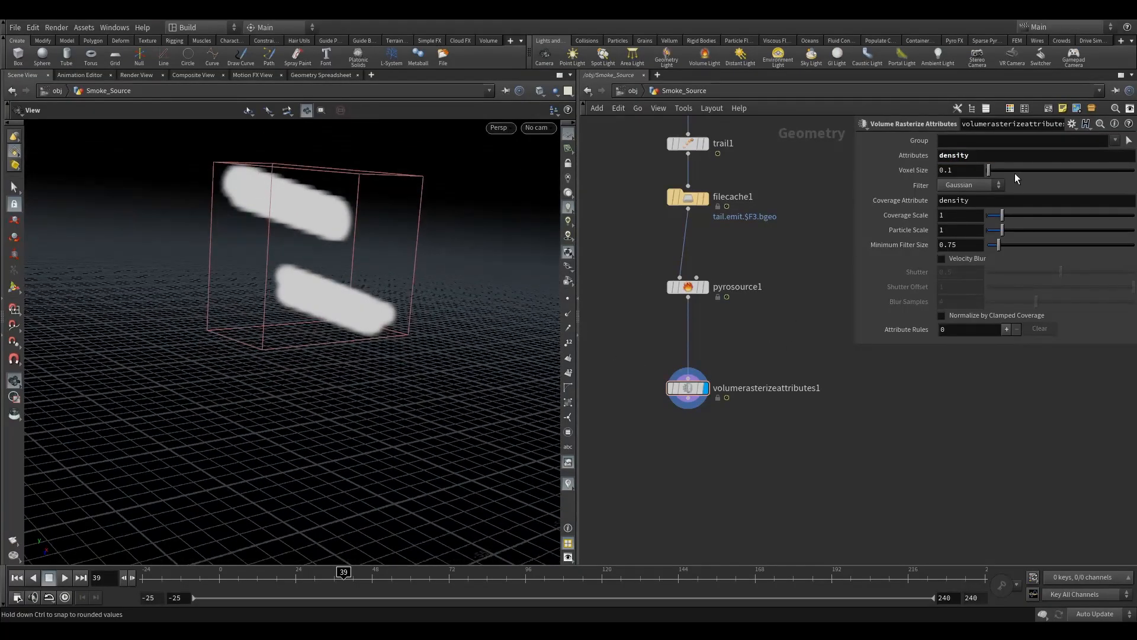
# - Set the voxel size to 0.05
pyautogui.click(945, 171)
pyautogui.write('0.0')
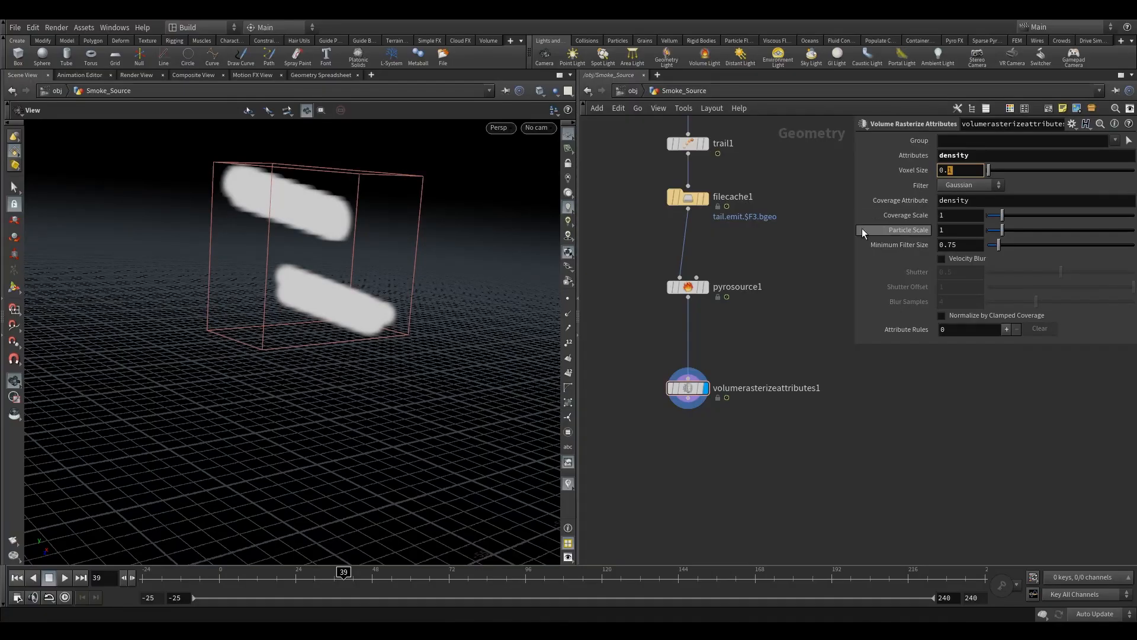
pyautogui.write('7')
pyautogui.press('Return')
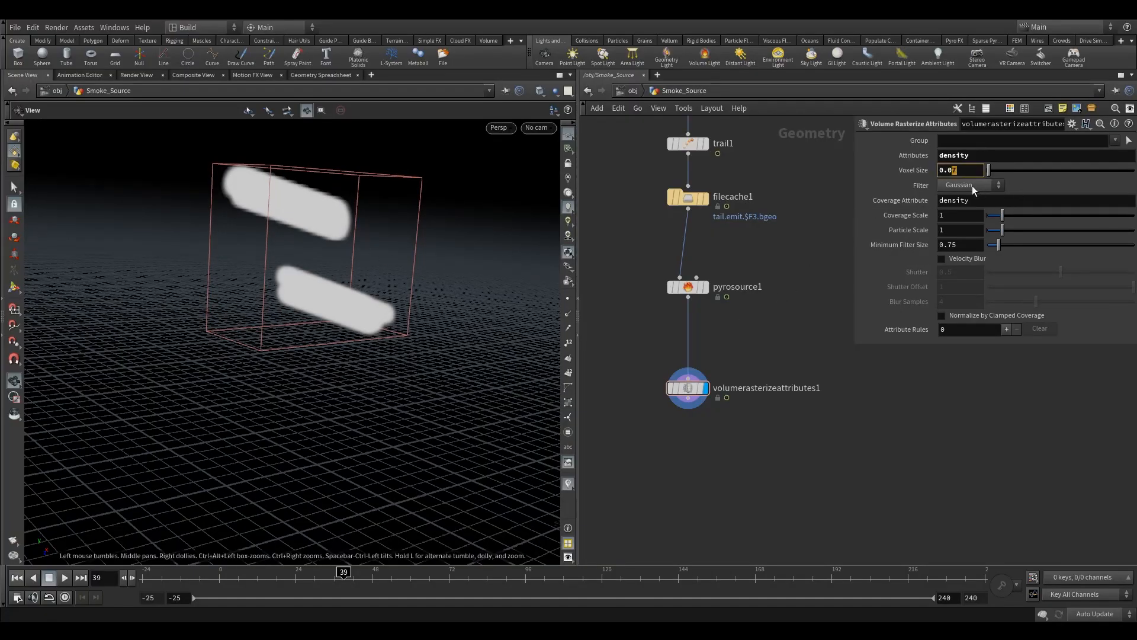
pyautogui.write('5')
pyautogui.press('Return')
# - Insert an Attribute Noise node between the Pyro Source and the Volume Rasterize Attributes nodes
pyautogui.moveTo(371, 251); pyautogui.dragTo(354, 311)
pyautogui.click(687, 287)
pyautogui.click(688, 389)
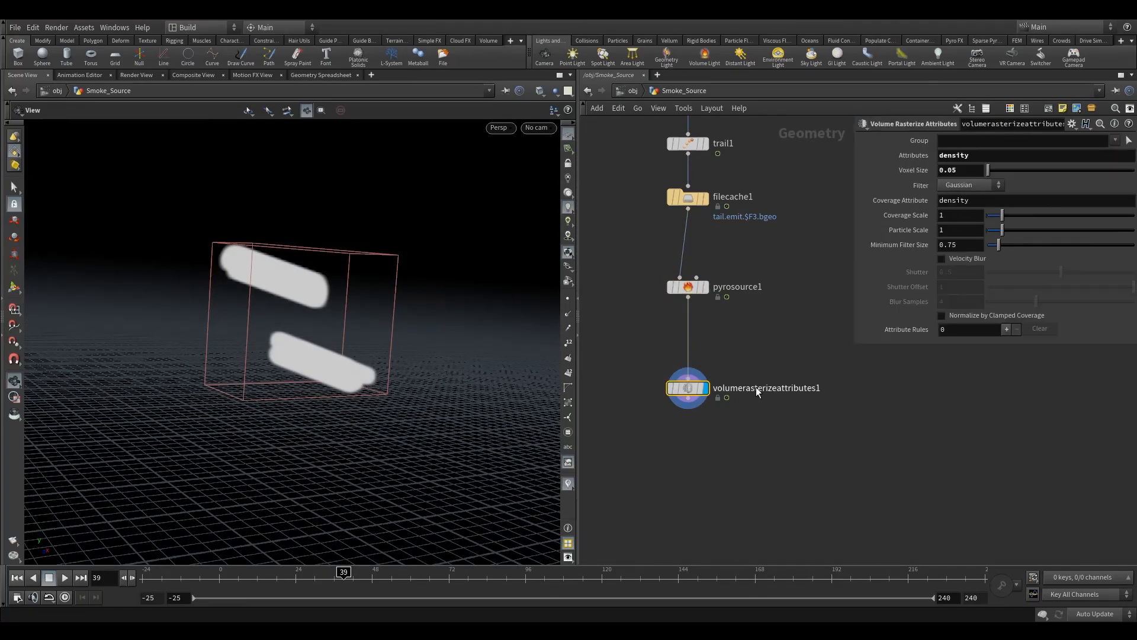
pyautogui.click(686, 288)
pyautogui.moveTo(689, 392); pyautogui.dragTo(689, 440)
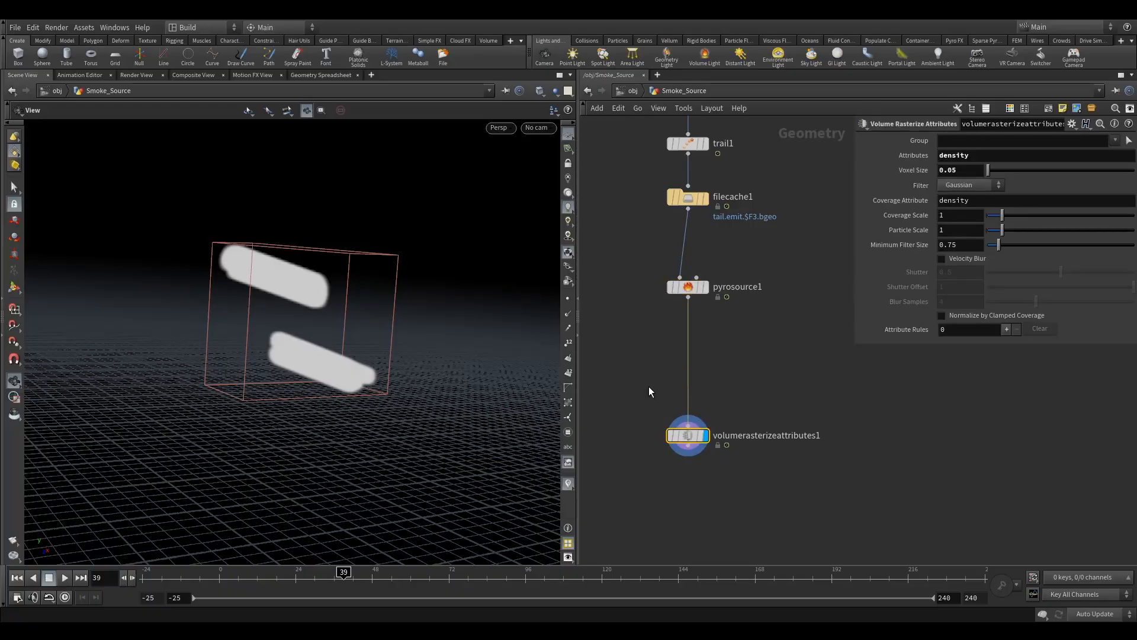
pyautogui.press('Tab')
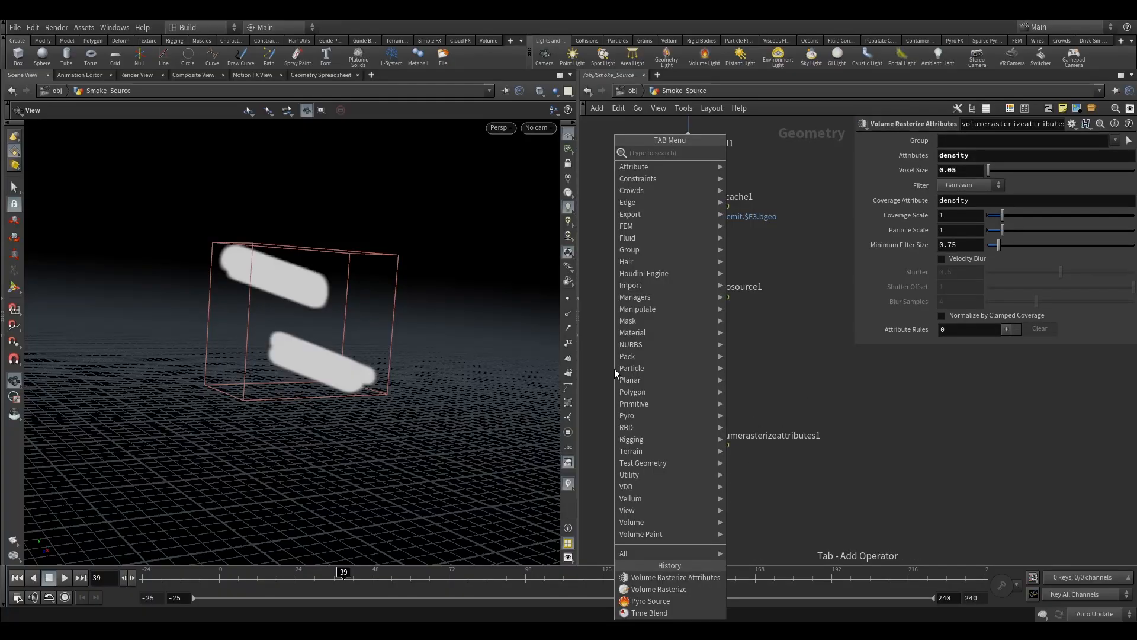
pyautogui.write('an')
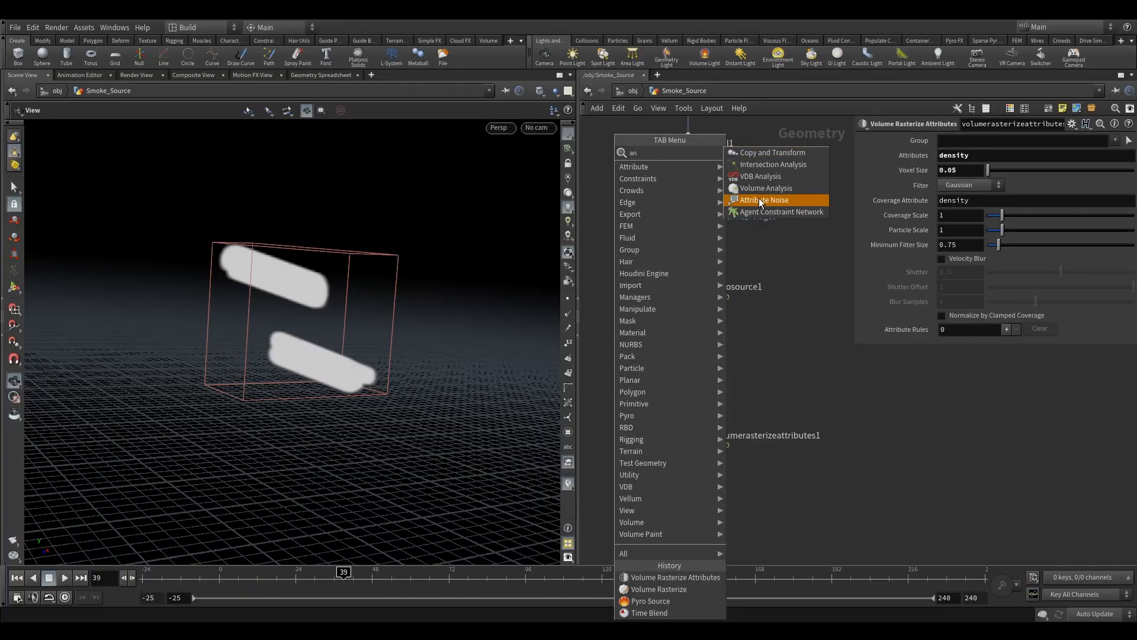
pyautogui.click(765, 198)
pyautogui.click(681, 355)
pyautogui.moveTo(679, 358); pyautogui.dragTo(687, 351)
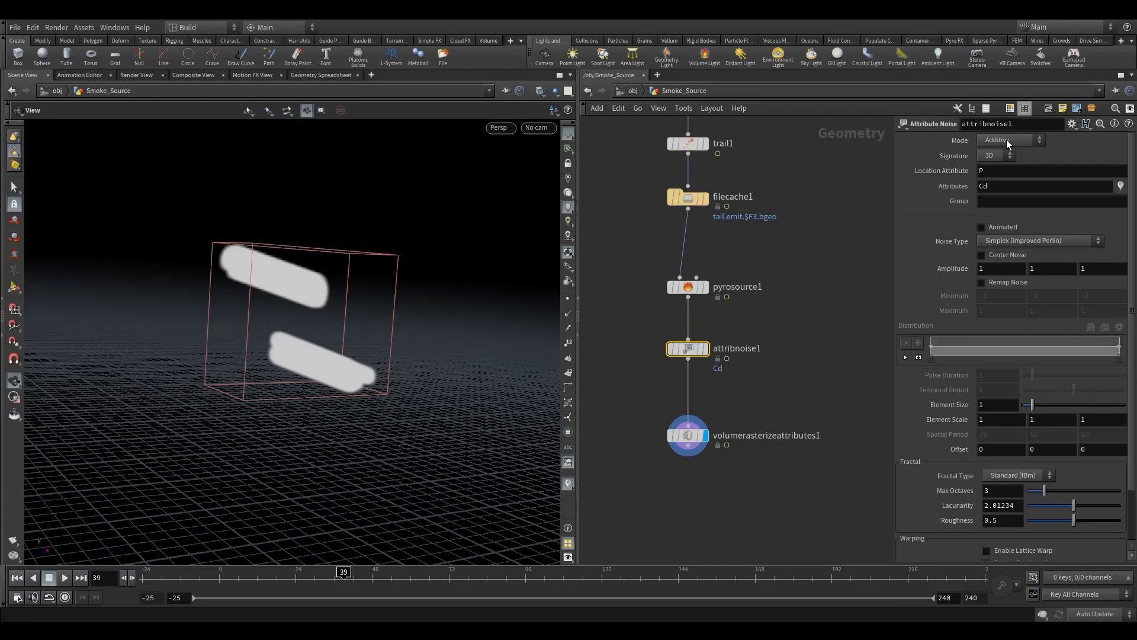
# - Display the Attribute Noise node and set its noise attributes to density temperature
pyautogui.click(706, 348)
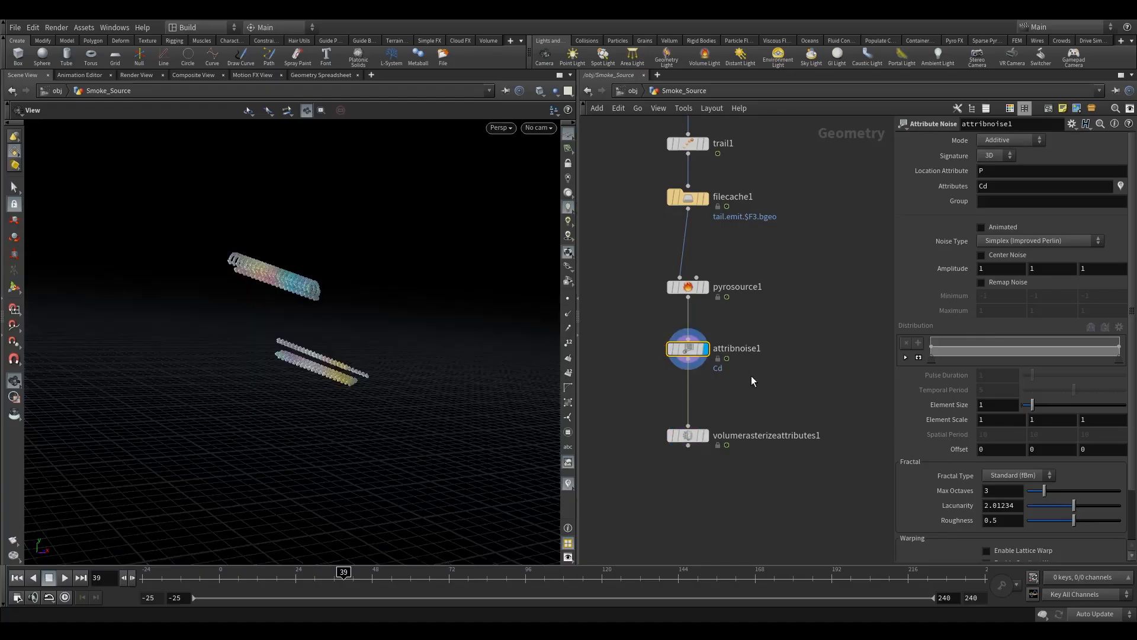
pyautogui.click(335, 75)
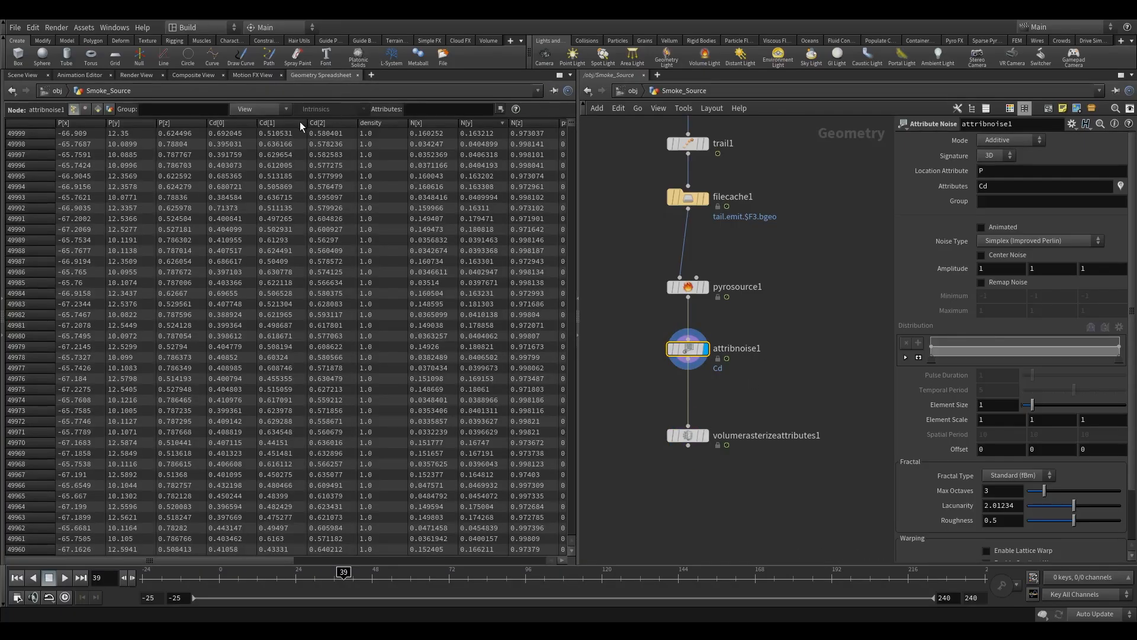
pyautogui.click(382, 123)
pyautogui.moveTo(998, 173); pyautogui.dragTo(922, 176)
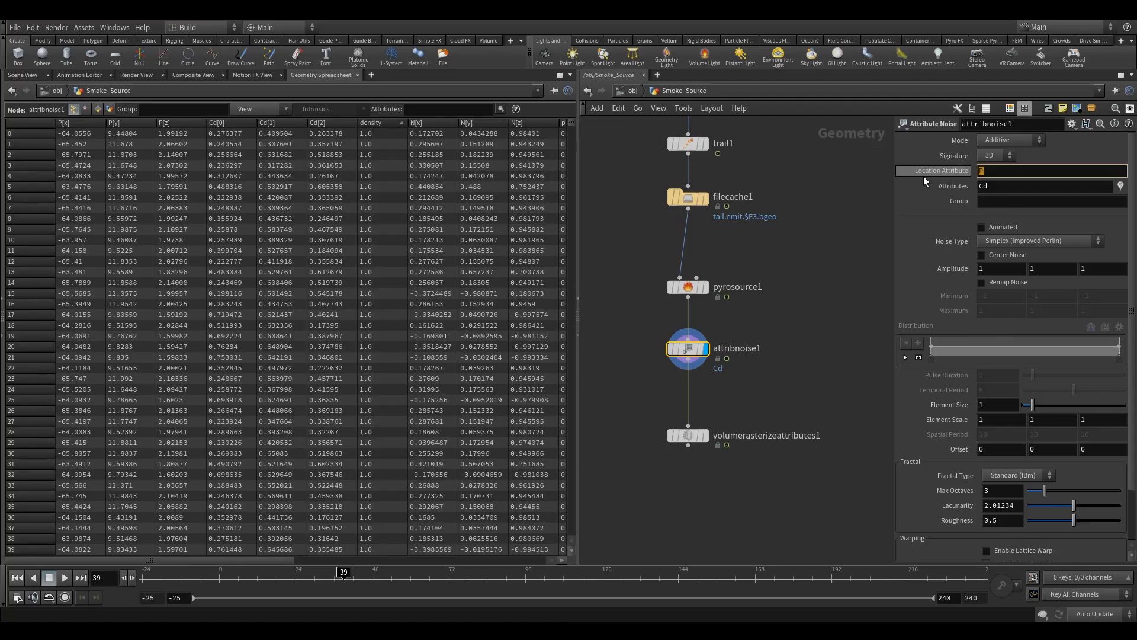
pyautogui.press('Tab')
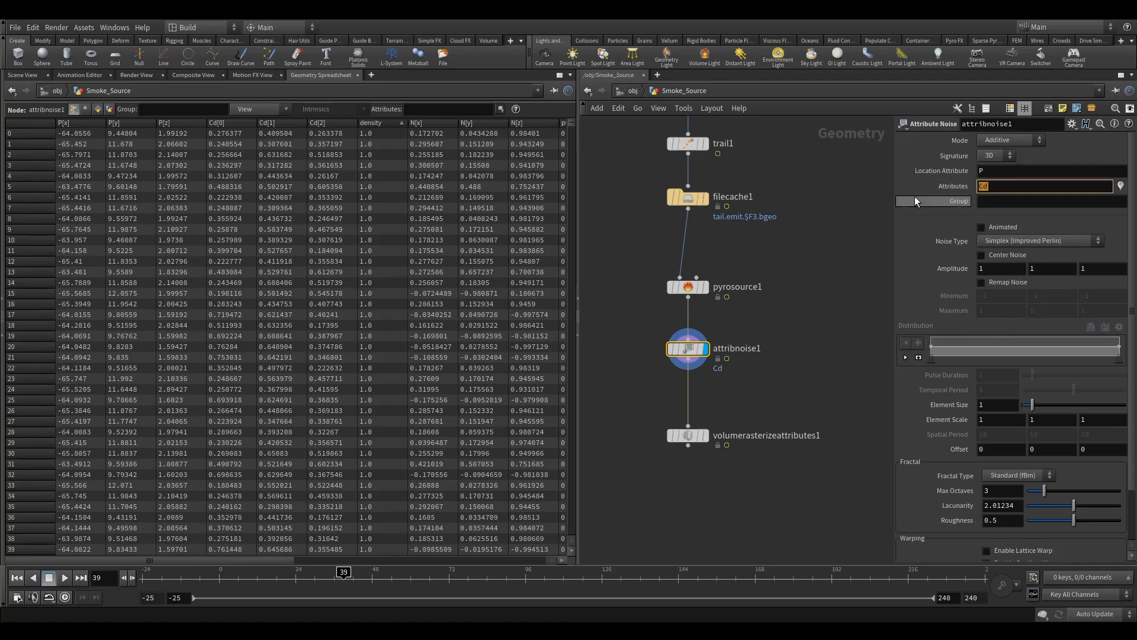
pyautogui.write('dem')
pyautogui.press('BackSpace')
pyautogui.write('nsity temper')
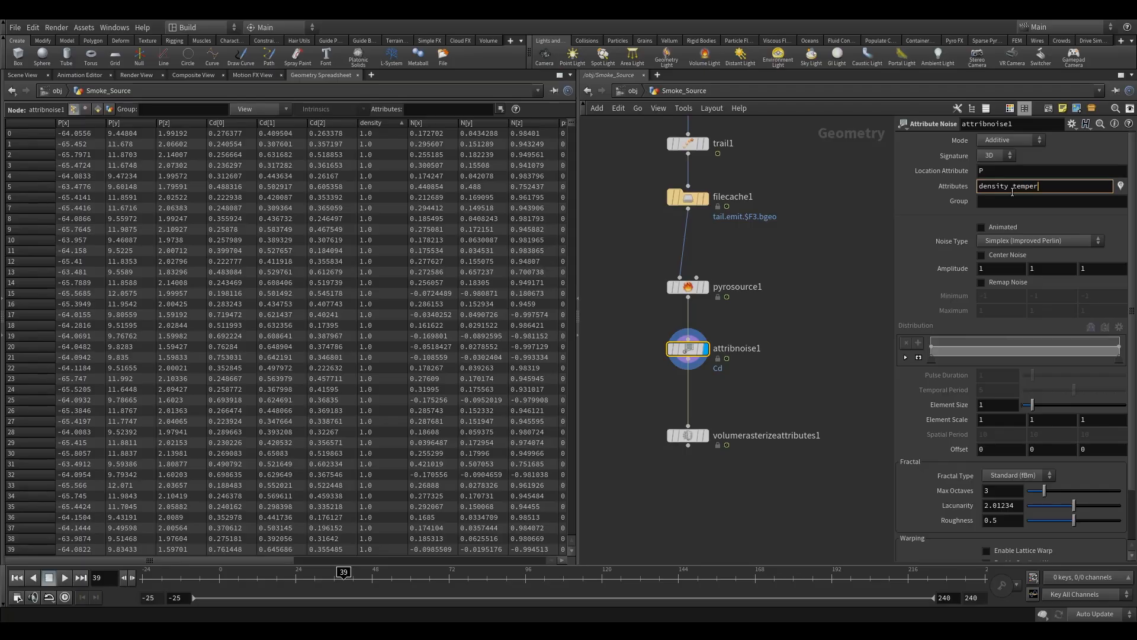
pyautogui.write('ature')
pyautogui.press('Return')
# - Switch the Attribute Noise mode to Multiplicative
pyautogui.click(480, 122)
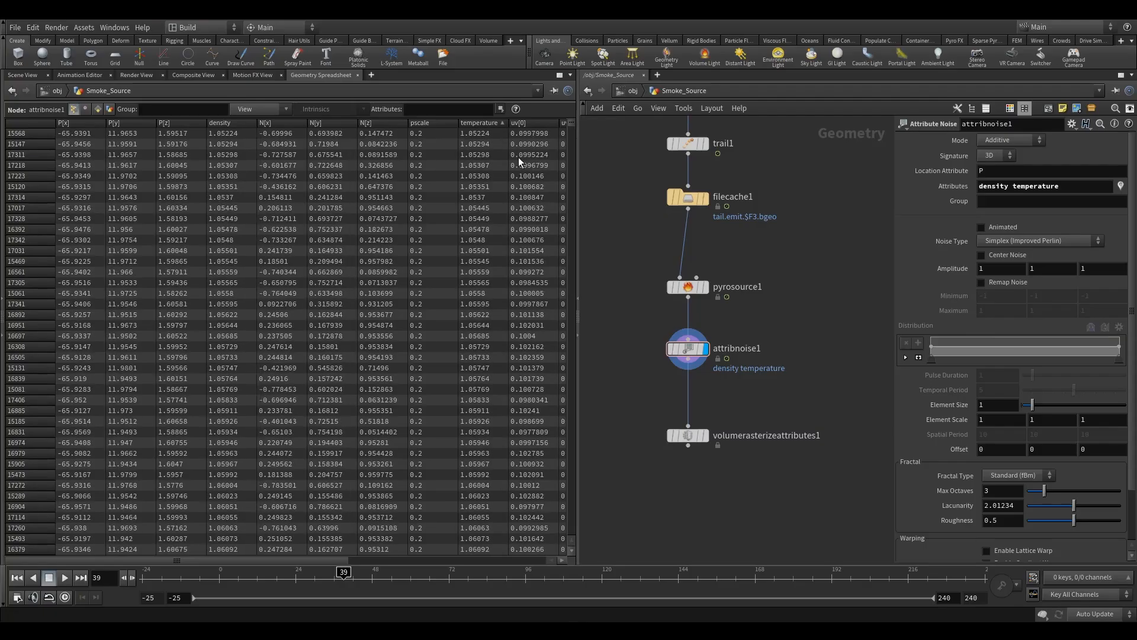
pyautogui.click(1003, 142)
pyautogui.click(1004, 164)
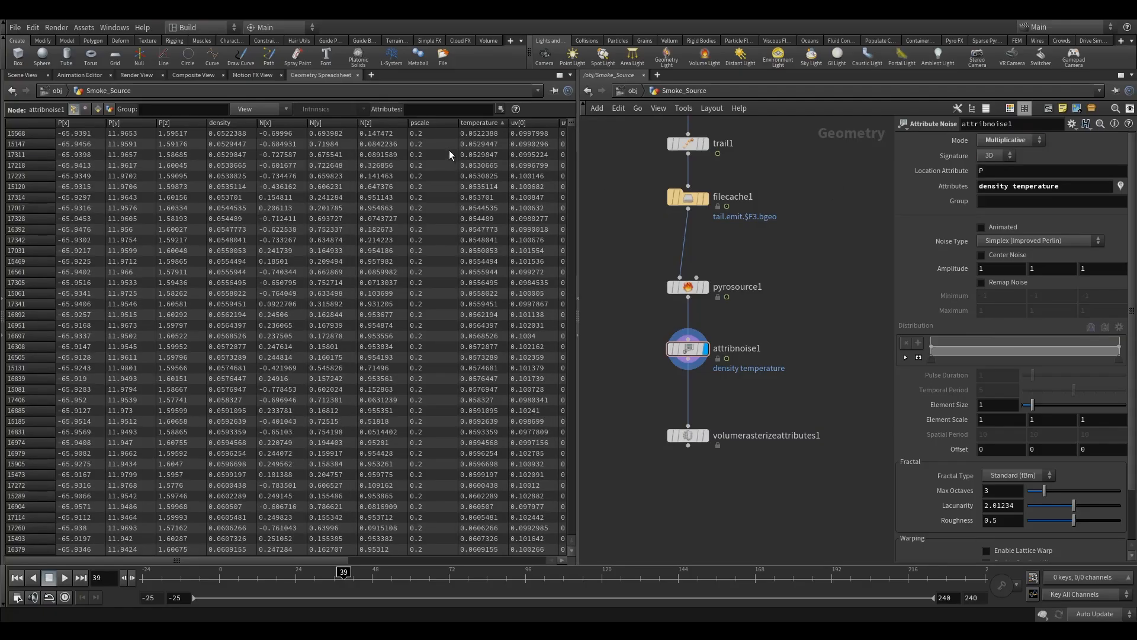
pyautogui.click(481, 124)
pyautogui.click(481, 123)
# - Display the Volume Rasterize Attributes result in the viewport and reselect the Attribute Noise node
pyautogui.click(23, 75)
pyautogui.click(688, 436)
pyautogui.click(704, 435)
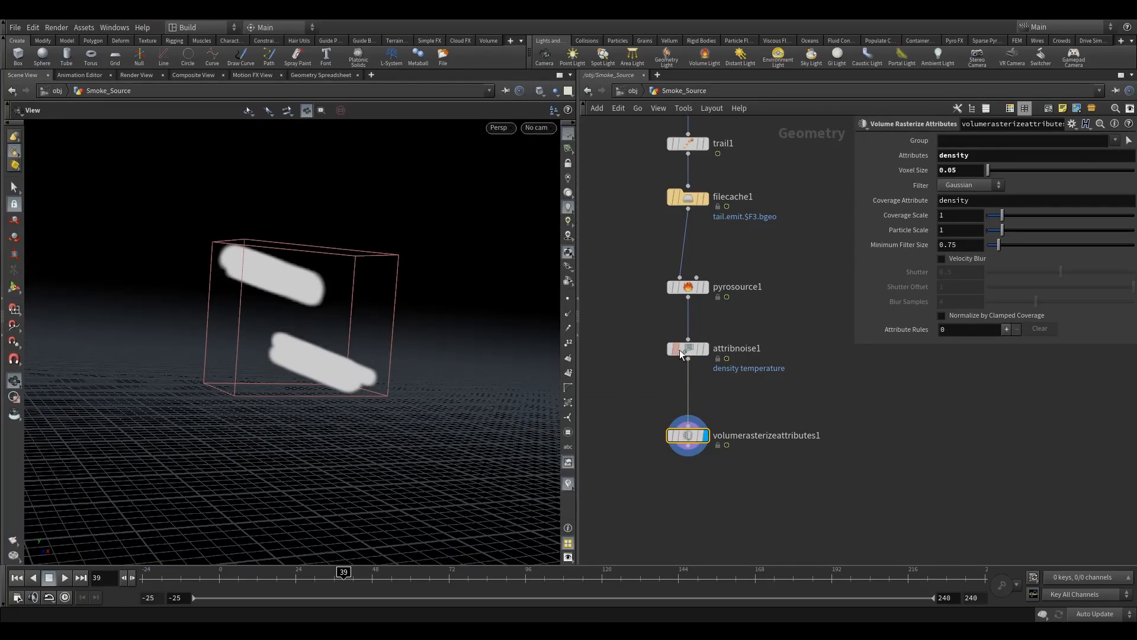
pyautogui.moveTo(677, 349)
pyautogui.click(672, 330)
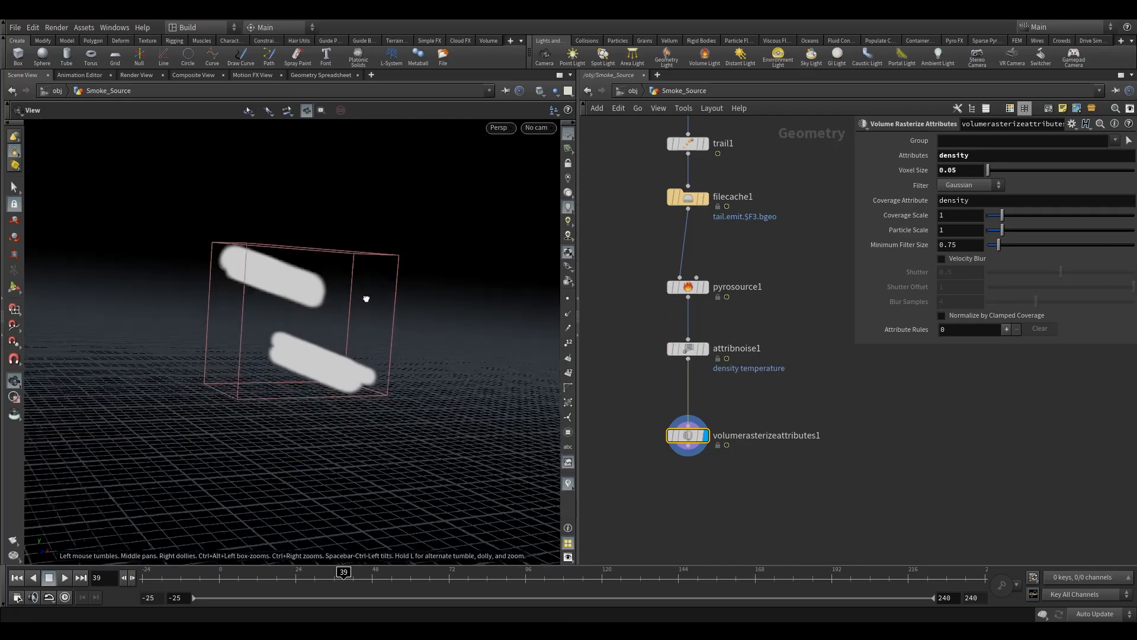
pyautogui.click(688, 349)
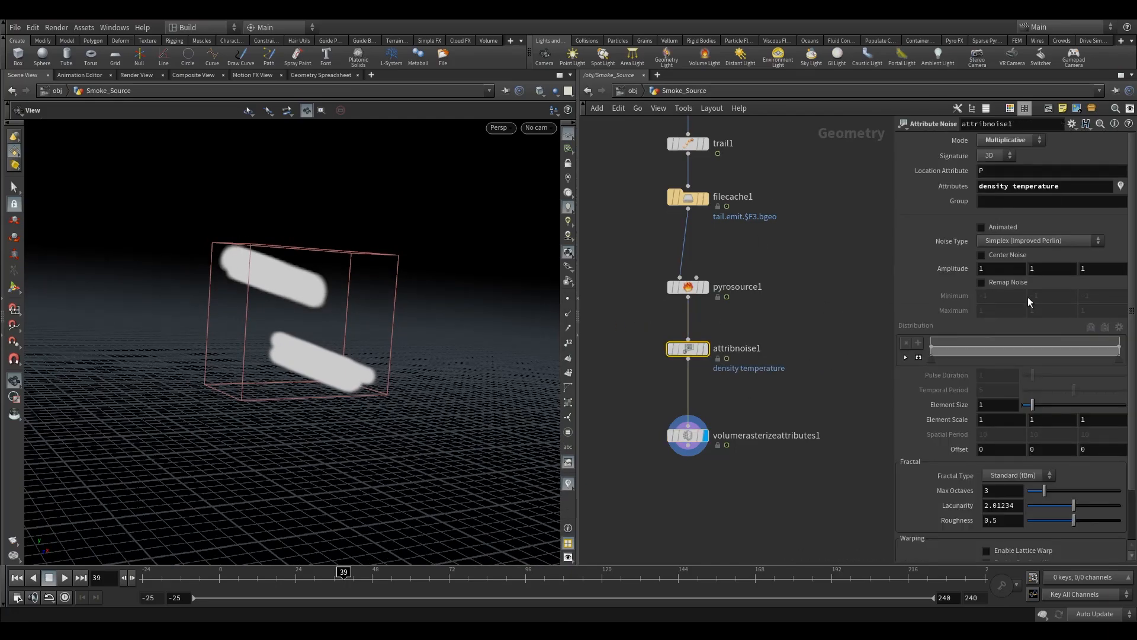
# - Set the noise signature to 1D and enable Animated noise
pyautogui.click(991, 155)
pyautogui.click(988, 168)
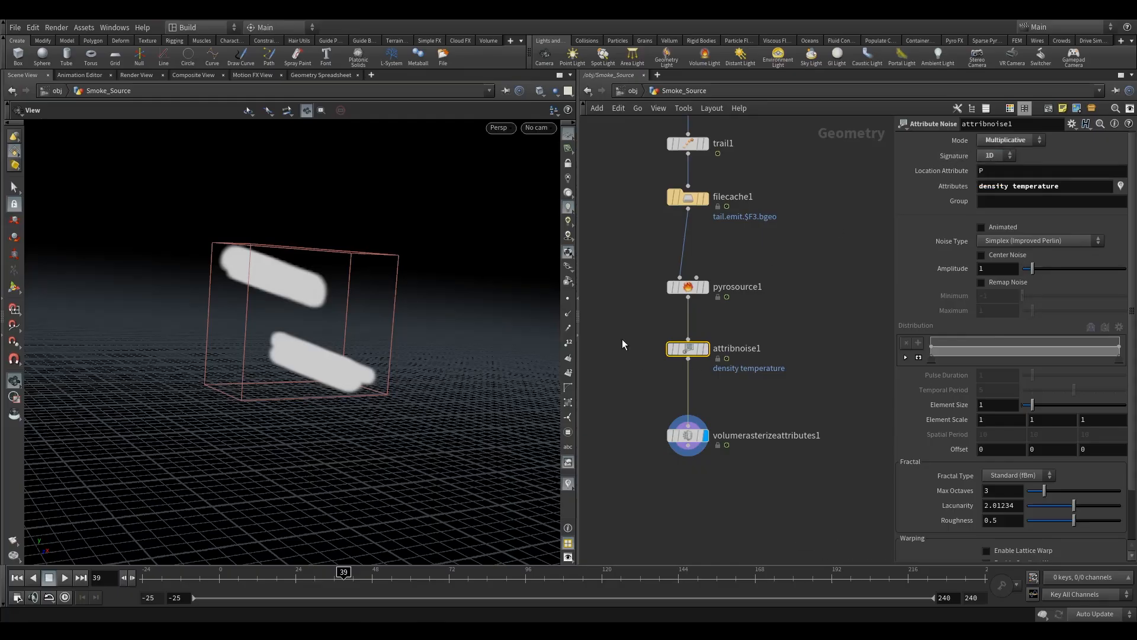
pyautogui.moveTo(693, 349)
pyautogui.mouseDown()
pyautogui.moveTo(694, 337)
pyautogui.moveTo(693, 349)
pyautogui.mouseUp()
pyautogui.click(689, 287)
pyautogui.click(694, 347)
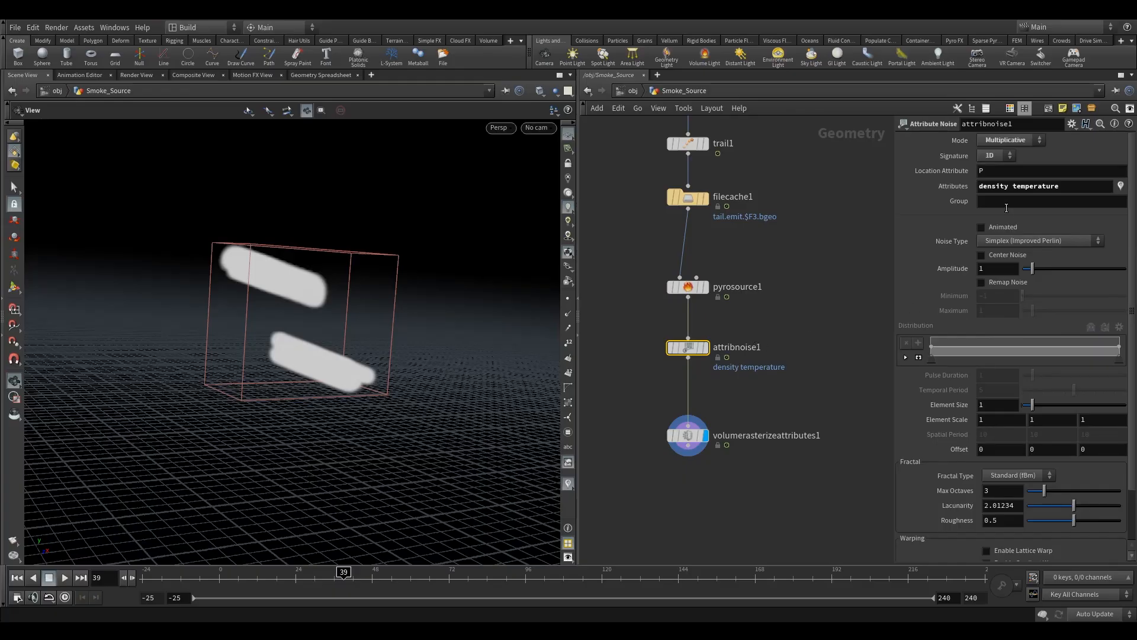
pyautogui.click(981, 228)
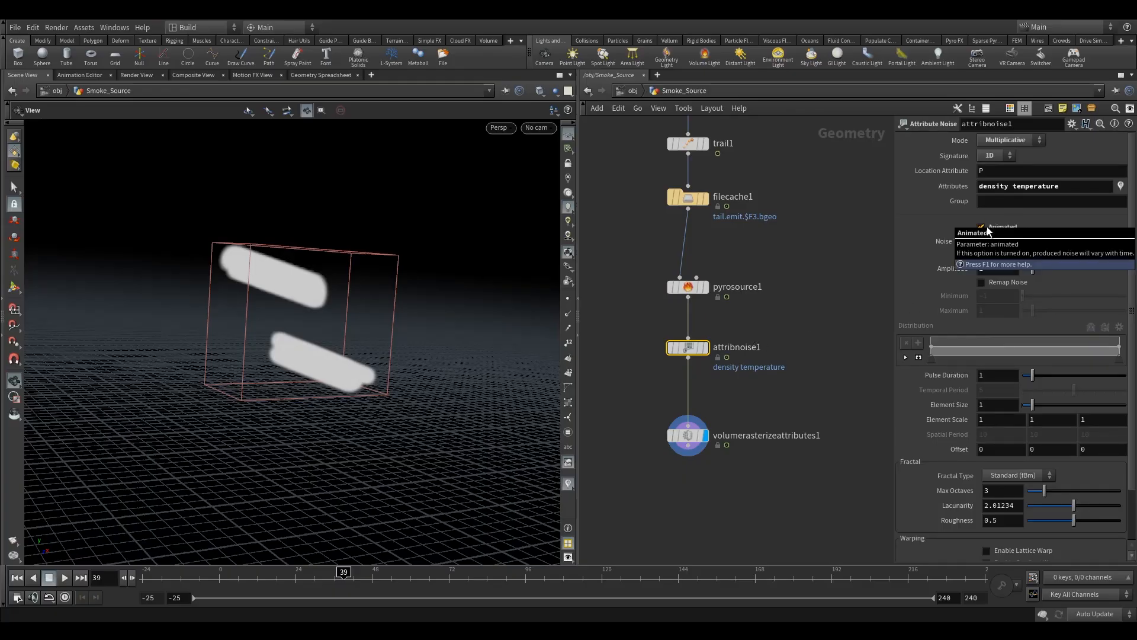
# - Enable Remap Noise on the Attribute Noise node
pyautogui.click(1009, 284)
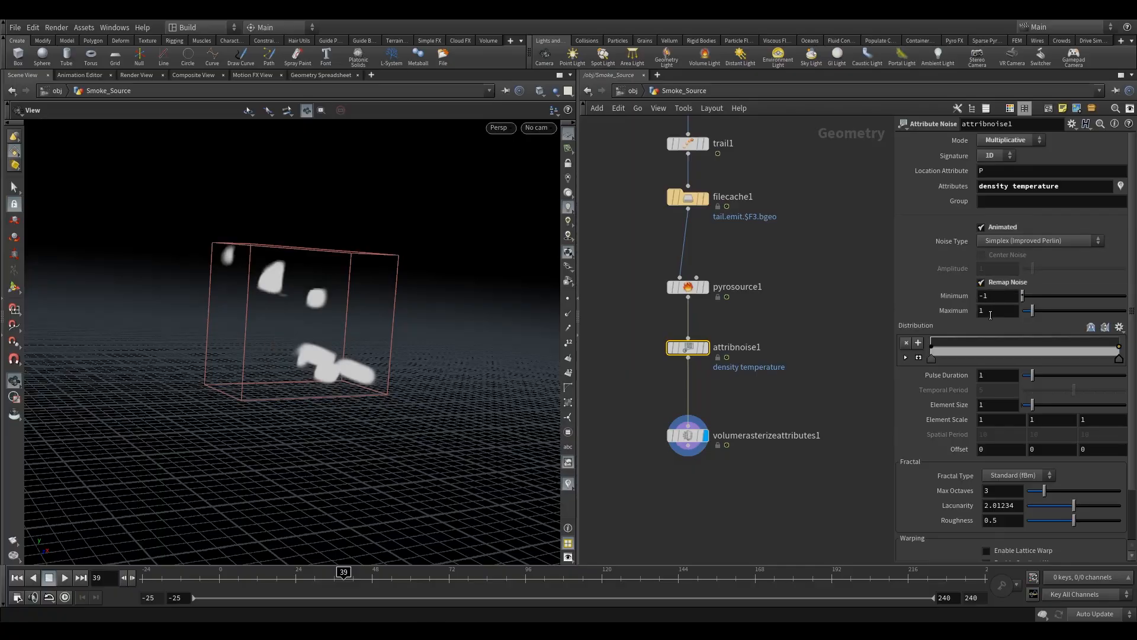
pyautogui.moveTo(214, 308); pyautogui.dragTo(299, 348)
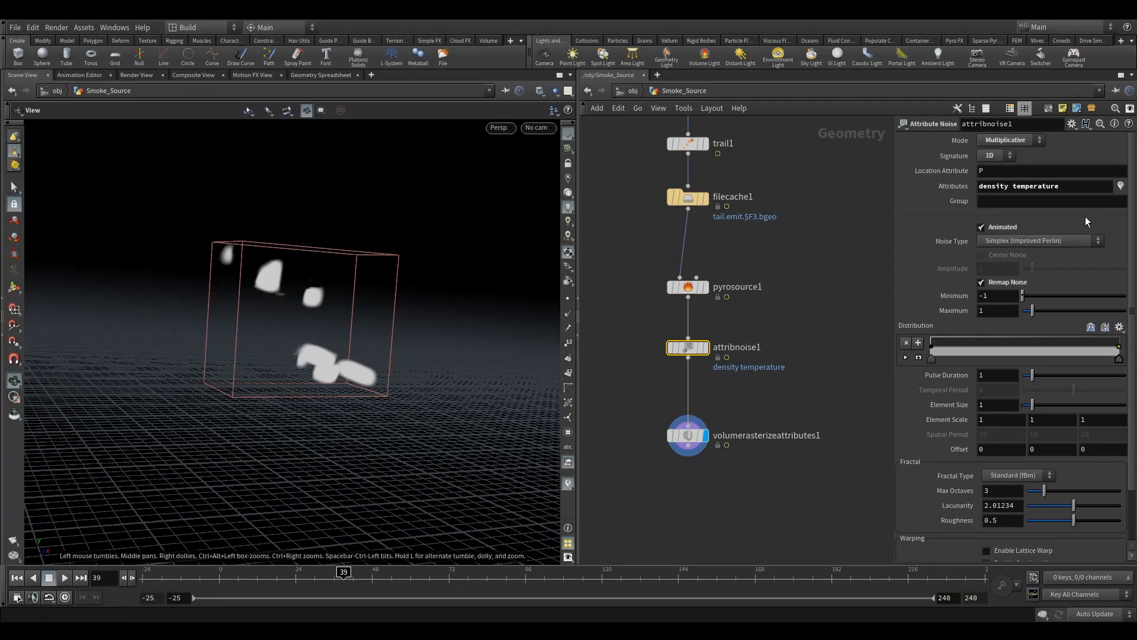
pyautogui.moveTo(1133, 208); pyautogui.dragTo(1134, 265)
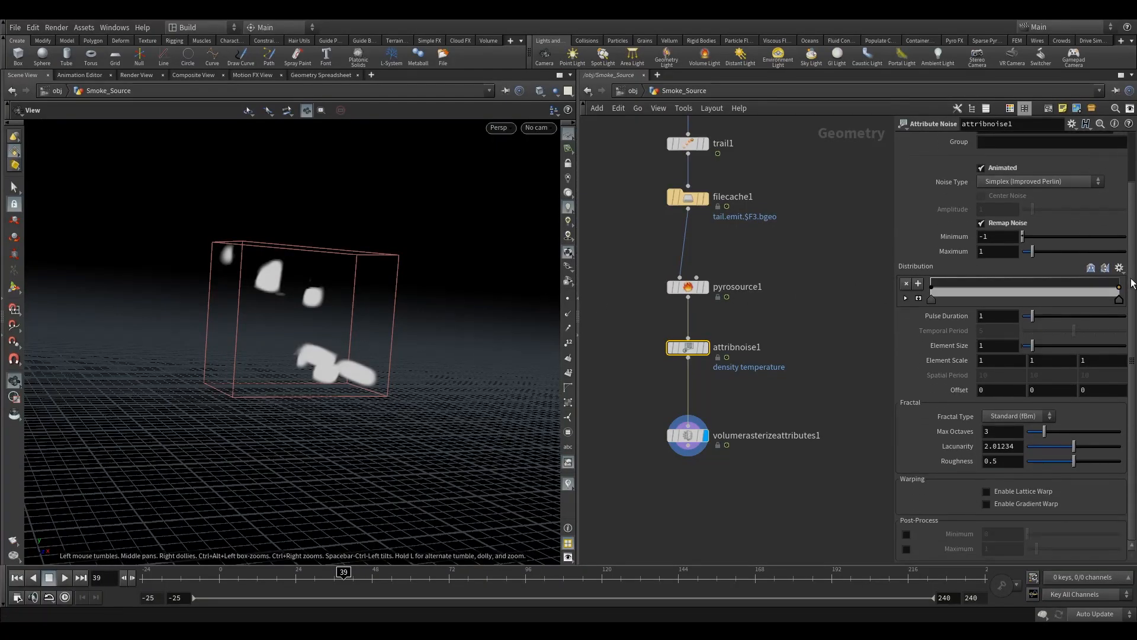
# - Expand the remap Distribution ramp and add two interior points, pulling the curve down into a valley
pyautogui.click(918, 298)
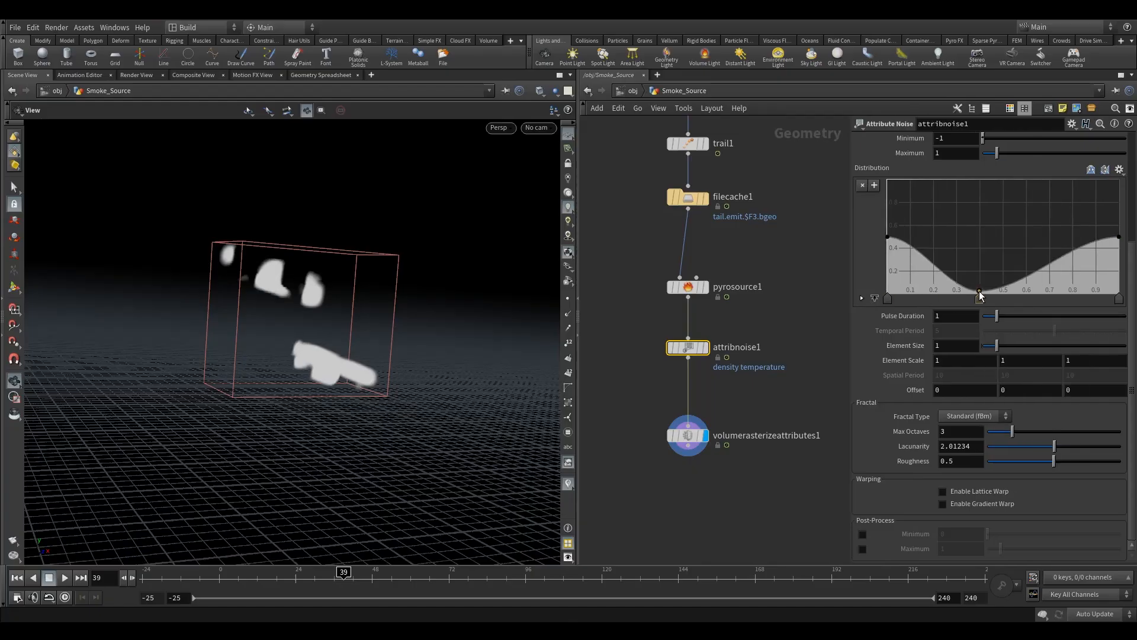
pyautogui.click(951, 298)
pyautogui.click(1061, 257)
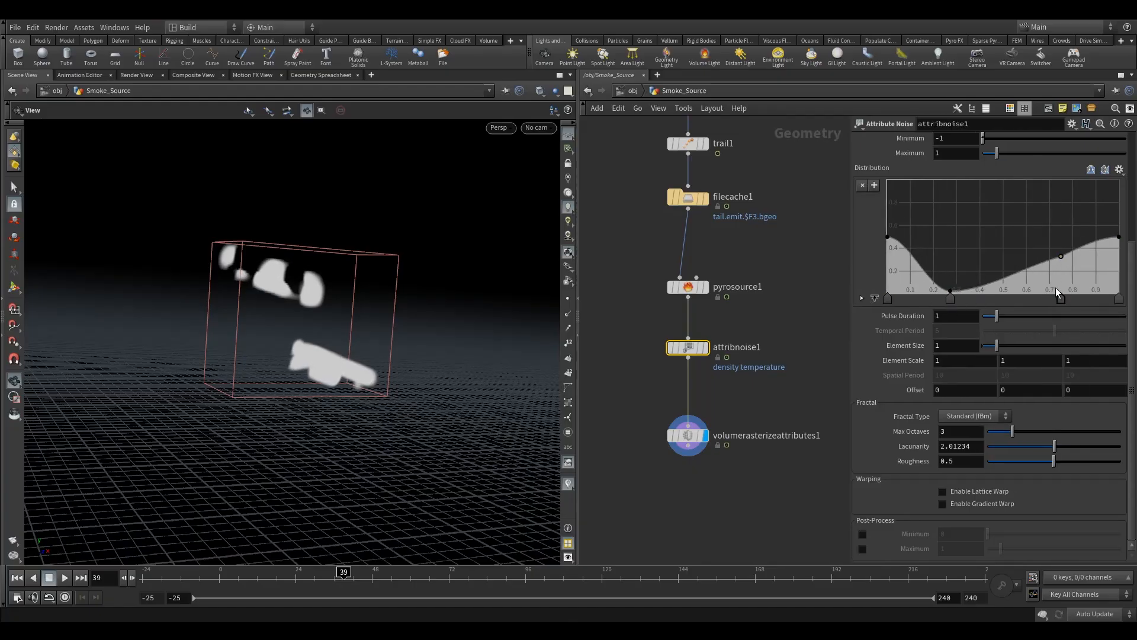
pyautogui.moveTo(952, 302); pyautogui.dragTo(956, 303)
pyautogui.moveTo(1062, 259); pyautogui.dragTo(1061, 296)
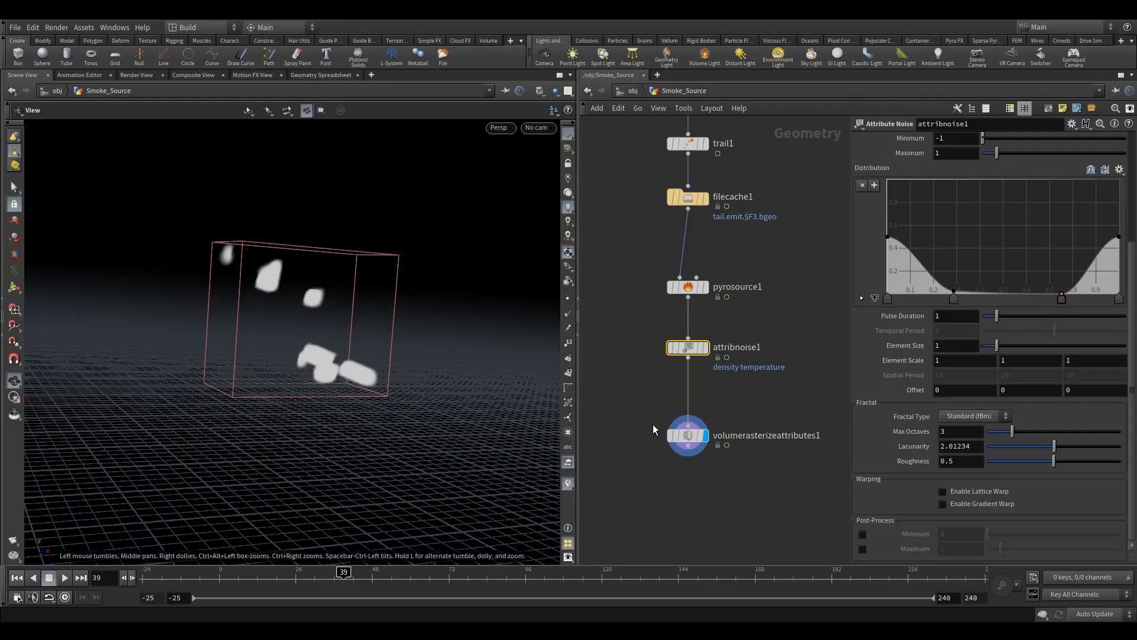
pyautogui.moveTo(685, 437)
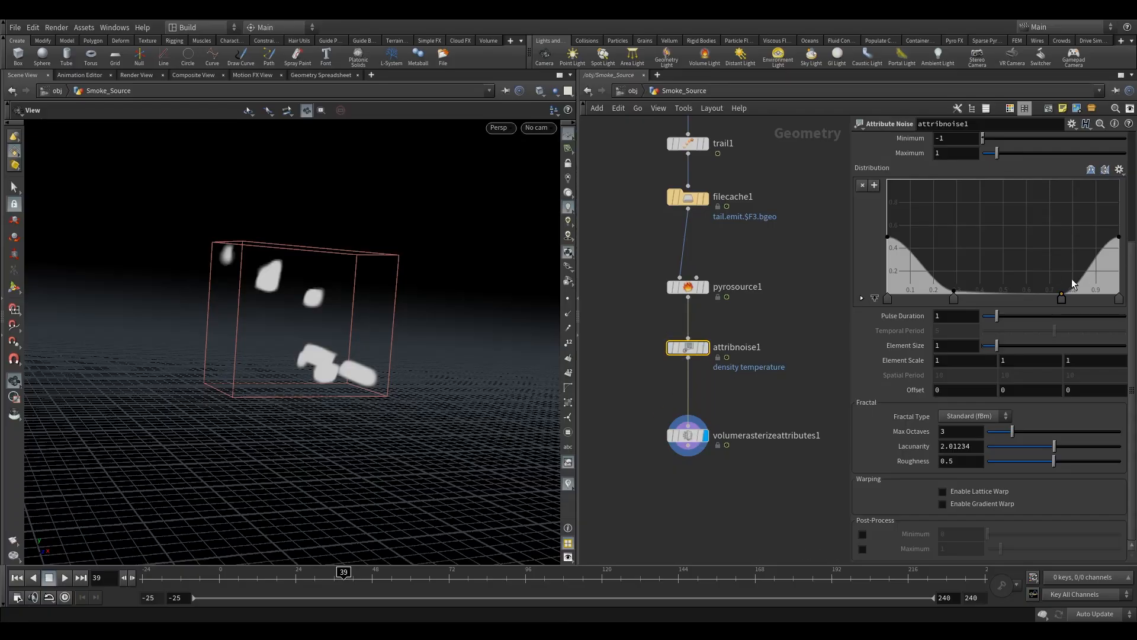
pyautogui.moveTo(1063, 290)
pyautogui.mouseDown()
pyautogui.moveTo(1040, 251)
pyautogui.moveTo(1057, 291)
pyautogui.mouseUp()
# - Show the ramp point parameters and set the second ramp point's position to 0.3
pyautogui.click(875, 299)
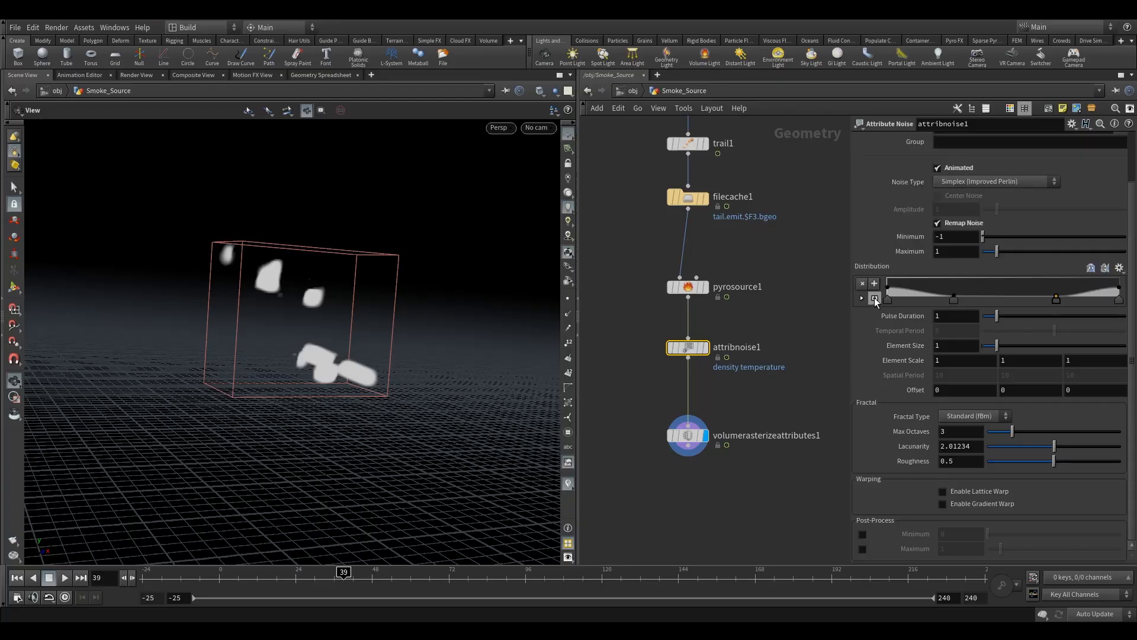
pyautogui.click(875, 298)
pyautogui.click(861, 300)
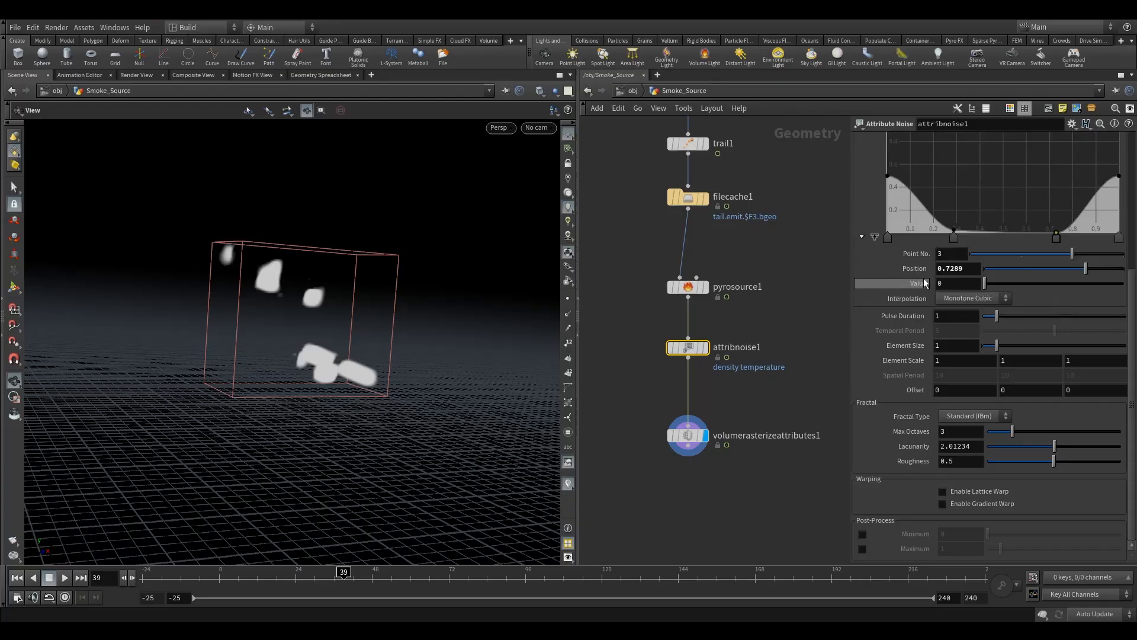
pyautogui.click(954, 239)
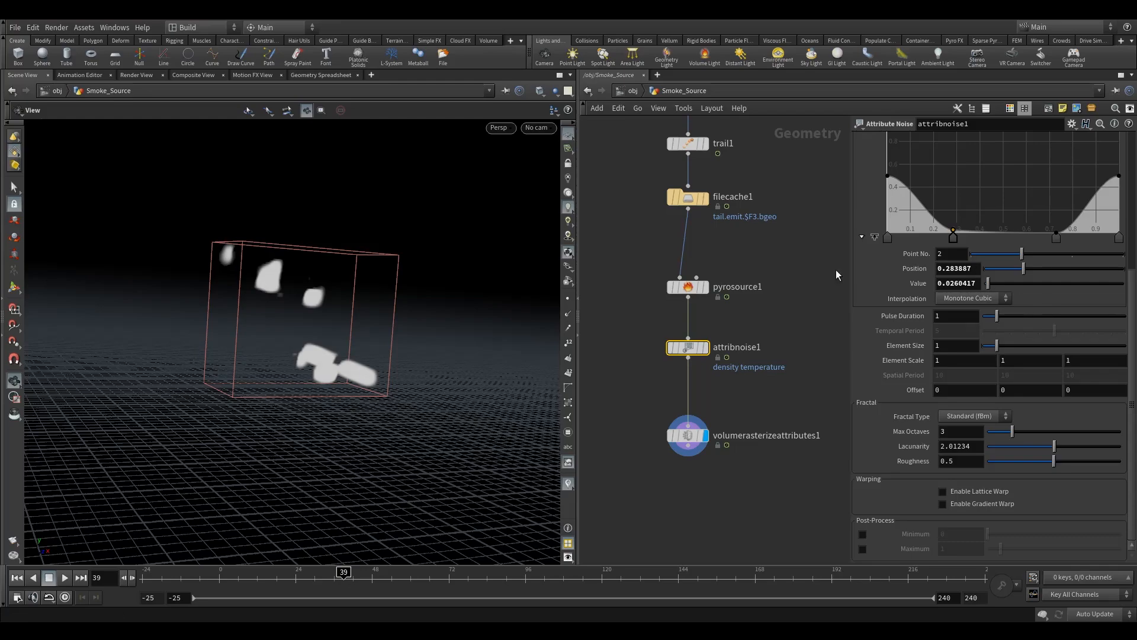
pyautogui.moveTo(946, 269); pyautogui.dragTo(989, 274)
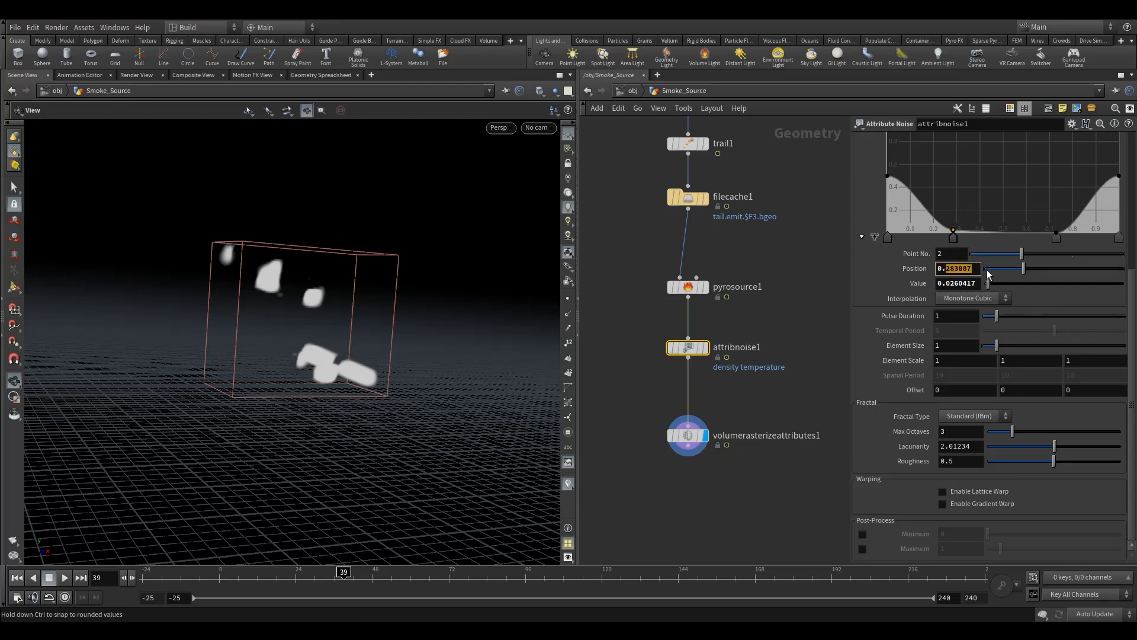
pyautogui.write('3')
pyautogui.press('Return')
# - Set the third ramp point's position to 0.7
pyautogui.click(1056, 239)
pyautogui.moveTo(943, 269); pyautogui.dragTo(971, 278)
pyautogui.write('6')
pyautogui.press('Return')
pyautogui.write('7')
pyautogui.press('Return')
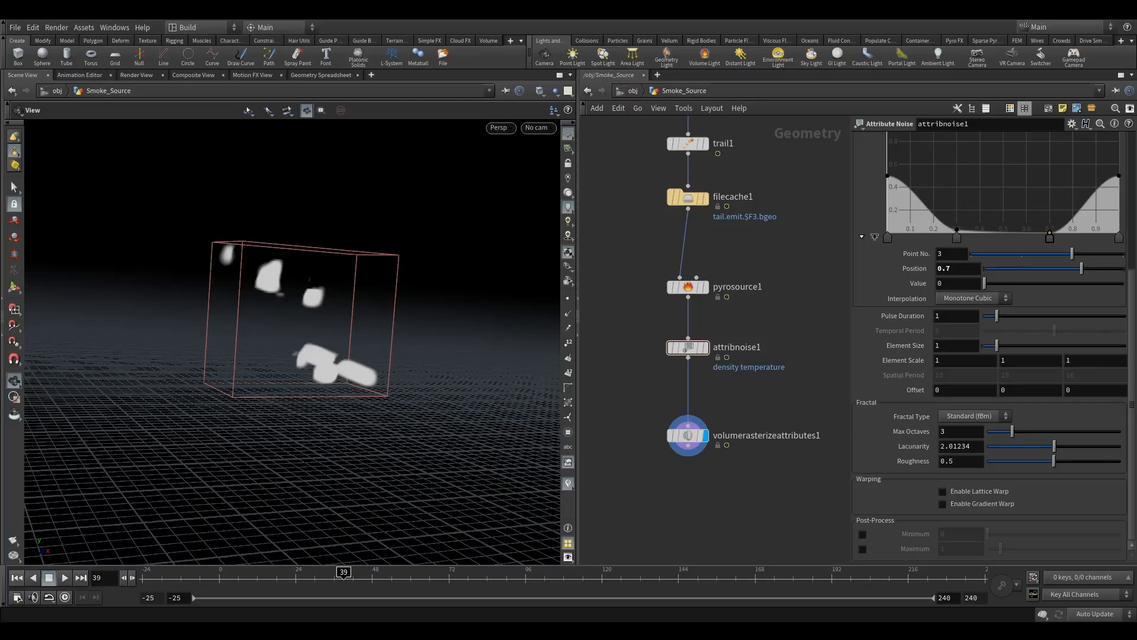
# - Set the first and last ramp points' values to 1
pyautogui.click(888, 238)
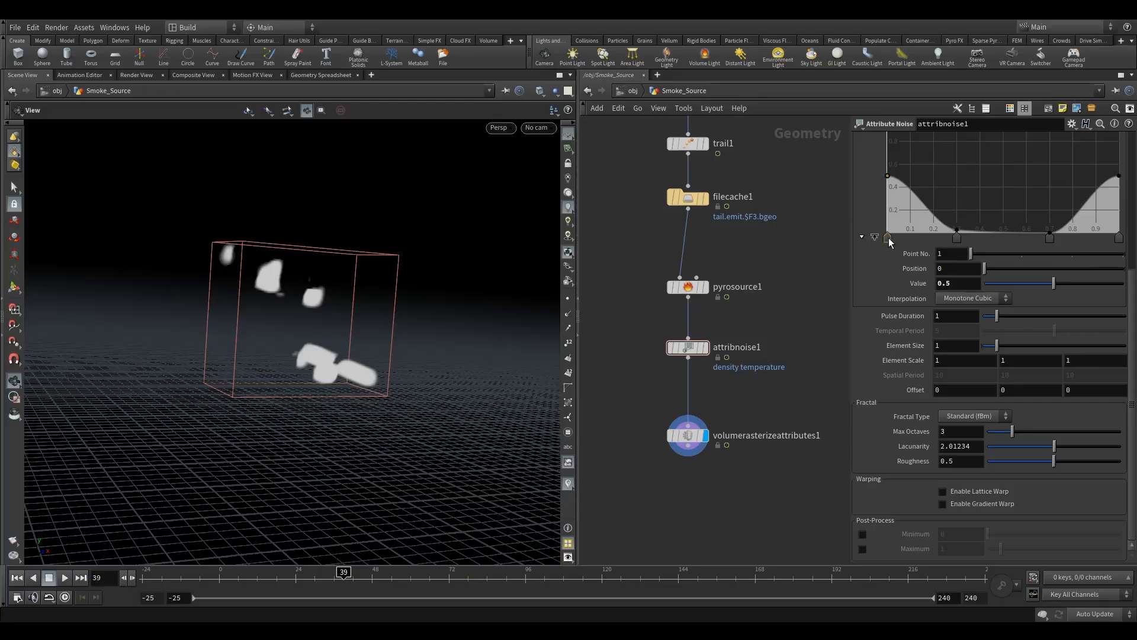
pyautogui.click(958, 283)
pyautogui.write('1')
pyautogui.click(1119, 237)
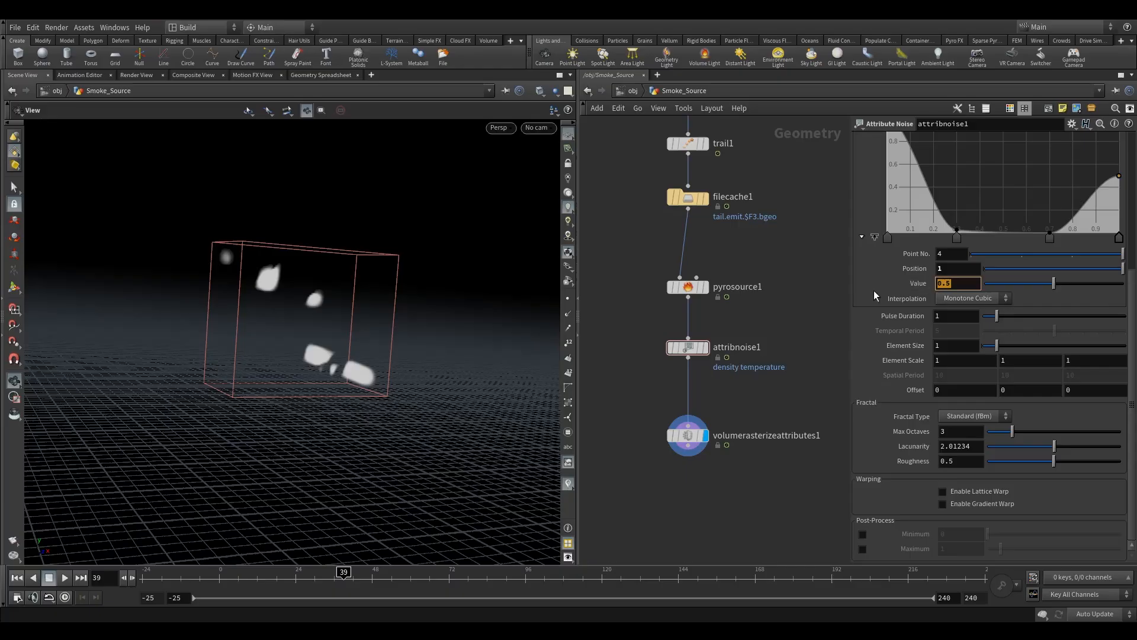
pyautogui.moveTo(1132, 302); pyautogui.dragTo(1131, 276)
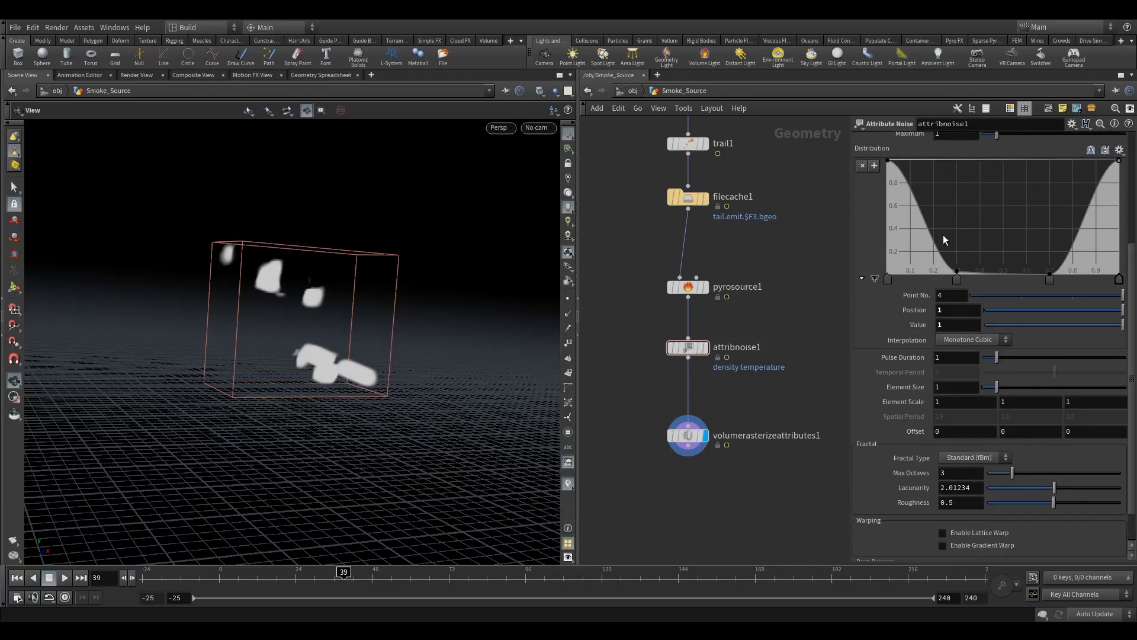
# - Set the second ramp point's value to 0
pyautogui.click(958, 280)
pyautogui.click(960, 311)
pyautogui.click(980, 325)
pyautogui.write('0')
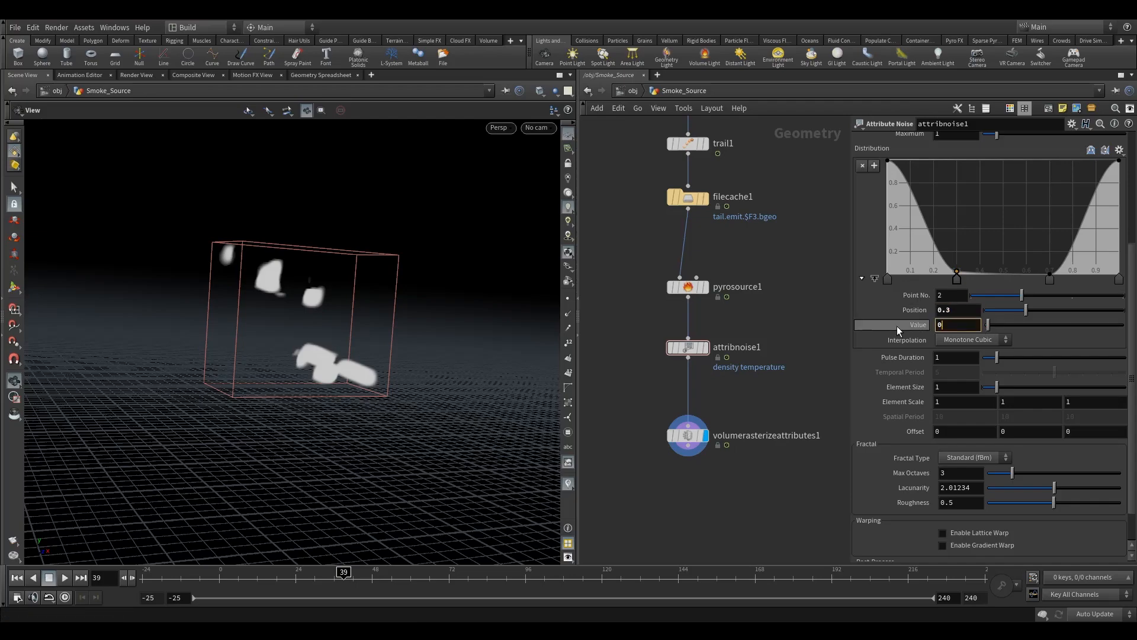
pyautogui.press('Return')
pyautogui.doubleClick(969, 311)
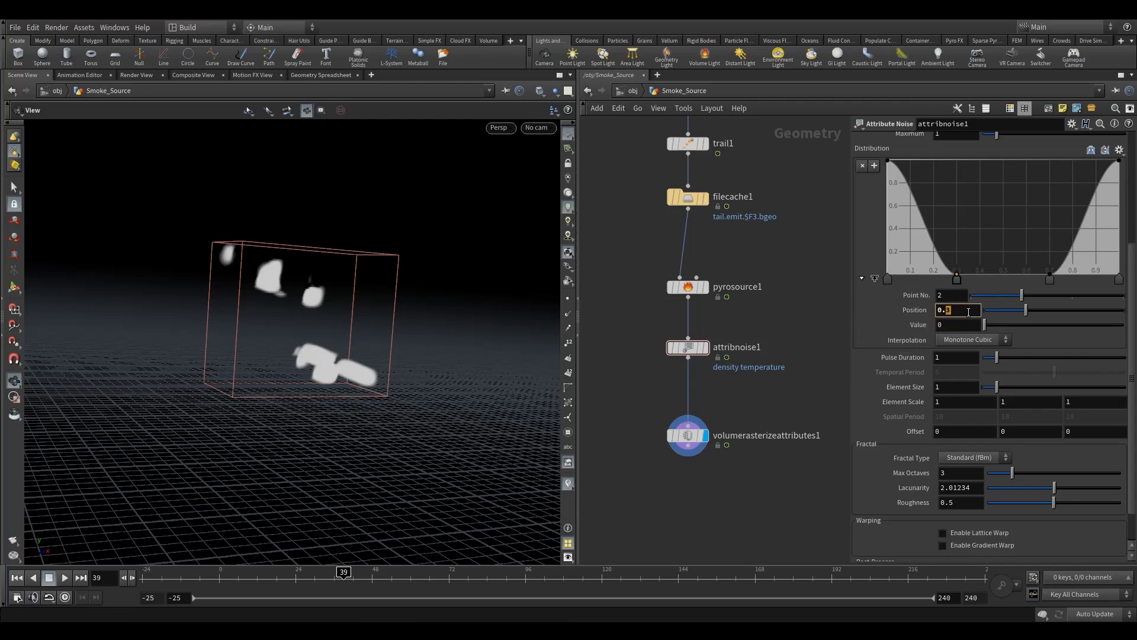
pyautogui.press('Return')
# - Set the third ramp point's position to 0.75
pyautogui.click(1052, 283)
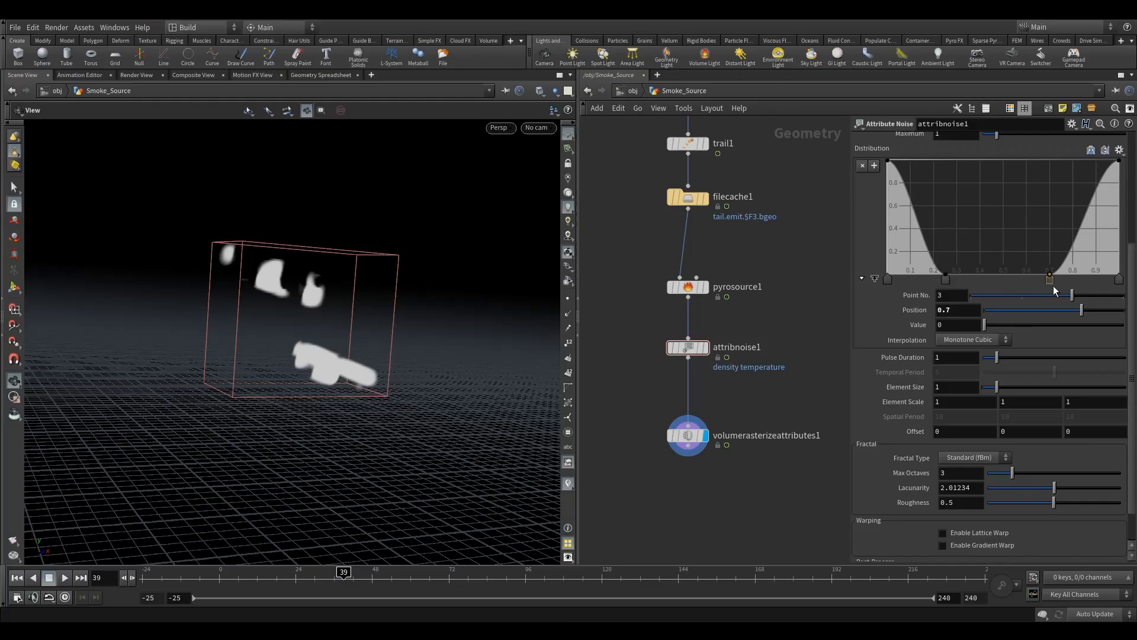
pyautogui.click(958, 313)
pyautogui.write('5')
pyautogui.press('Return')
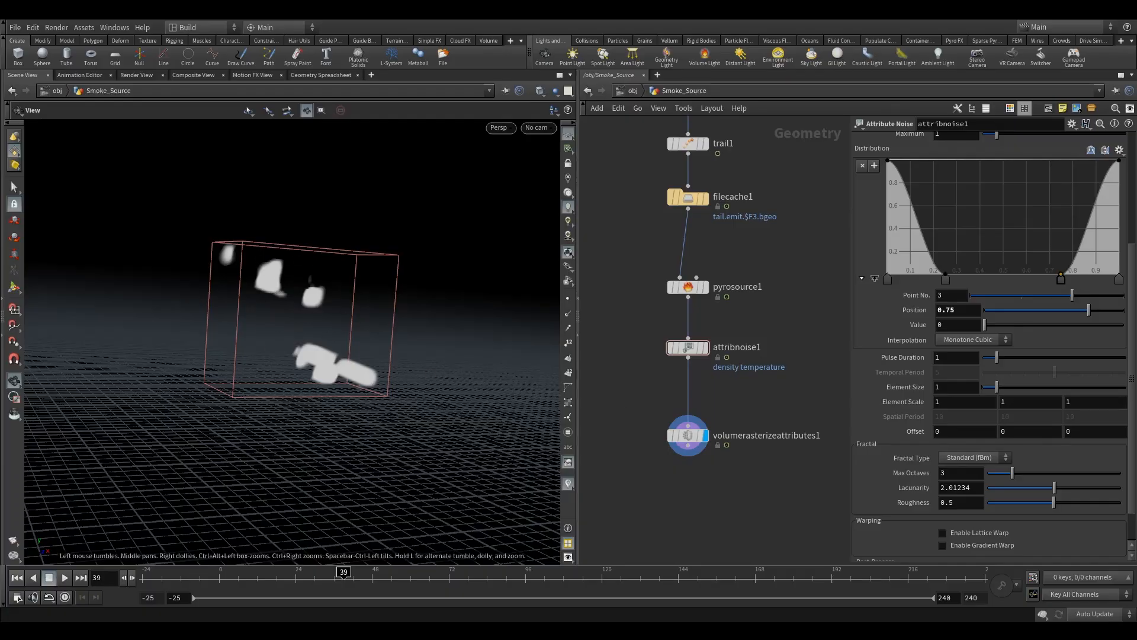
# - Set the noise Pulse Duration to 2
pyautogui.moveTo(943, 358); pyautogui.dragTo(859, 367)
pyautogui.write('2')
pyautogui.press('Return')
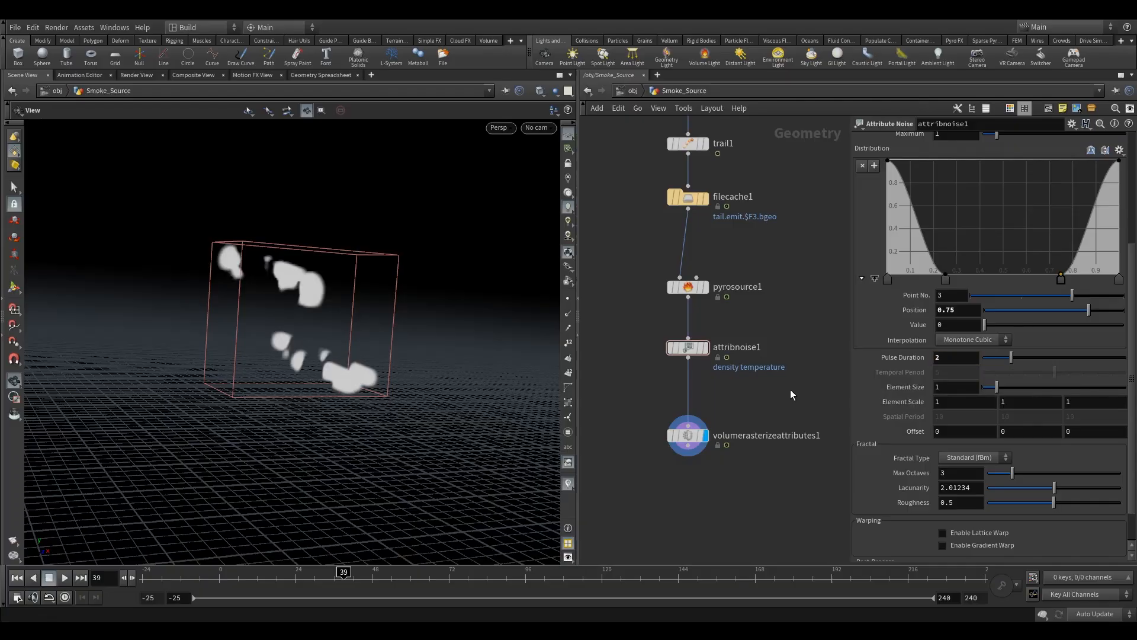
pyautogui.scroll(2, 1084, 264)
pyautogui.scroll(2, 1084, 264)
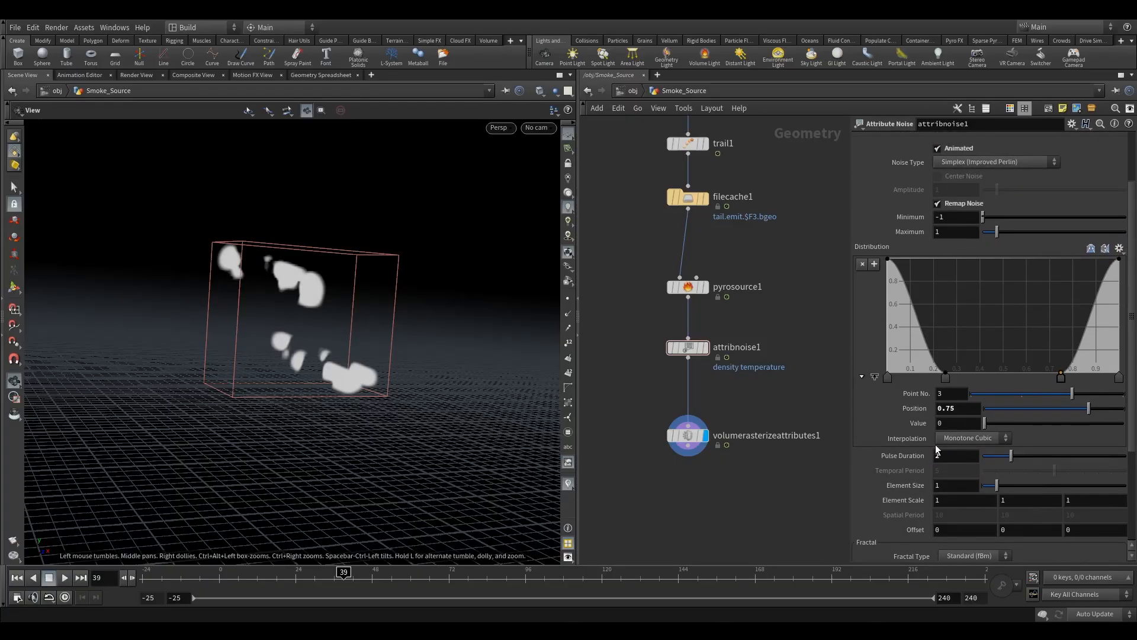
pyautogui.scroll(-6, 1130, 314)
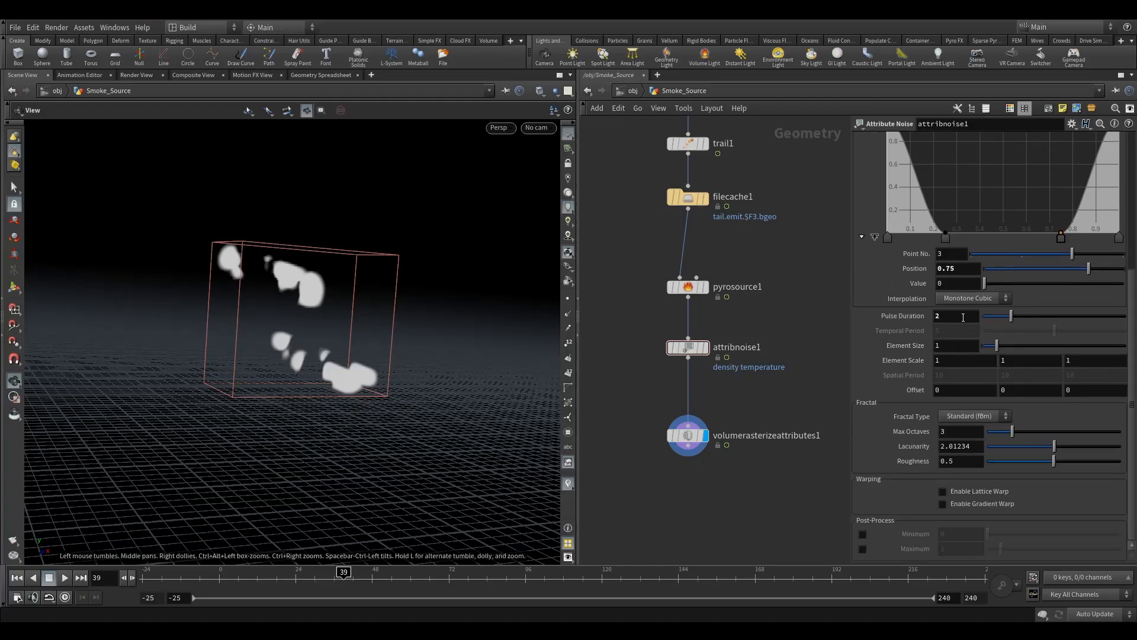
pyautogui.click(937, 317)
pyautogui.press('Return')
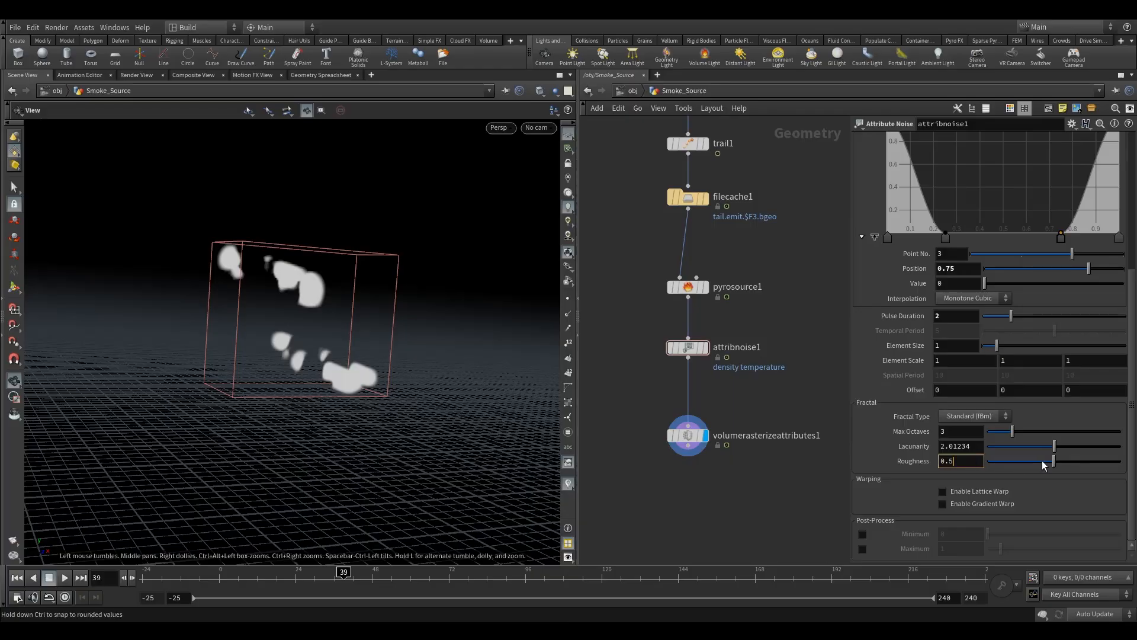
# - Set the fractal Roughness to 0.35
pyautogui.moveTo(1053, 461)
pyautogui.mouseDown()
pyautogui.moveTo(1038, 464)
pyautogui.moveTo(1089, 461)
pyautogui.moveTo(1043, 464)
pyautogui.mouseUp()
pyautogui.moveTo(950, 467); pyautogui.dragTo(977, 468)
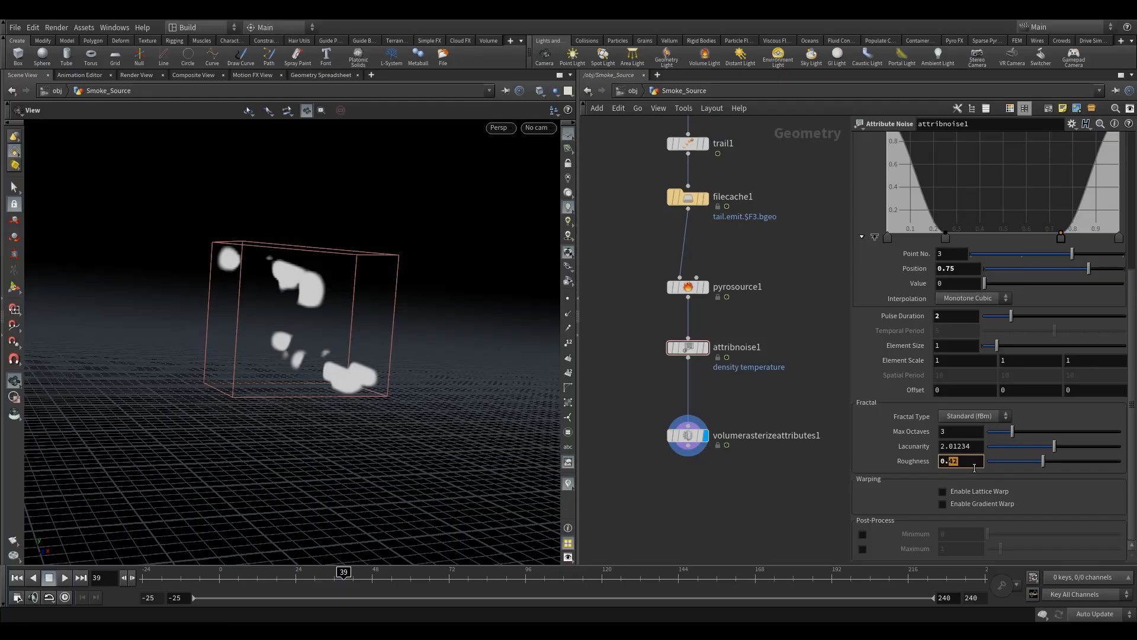
pyautogui.write('35')
pyautogui.press('Return')
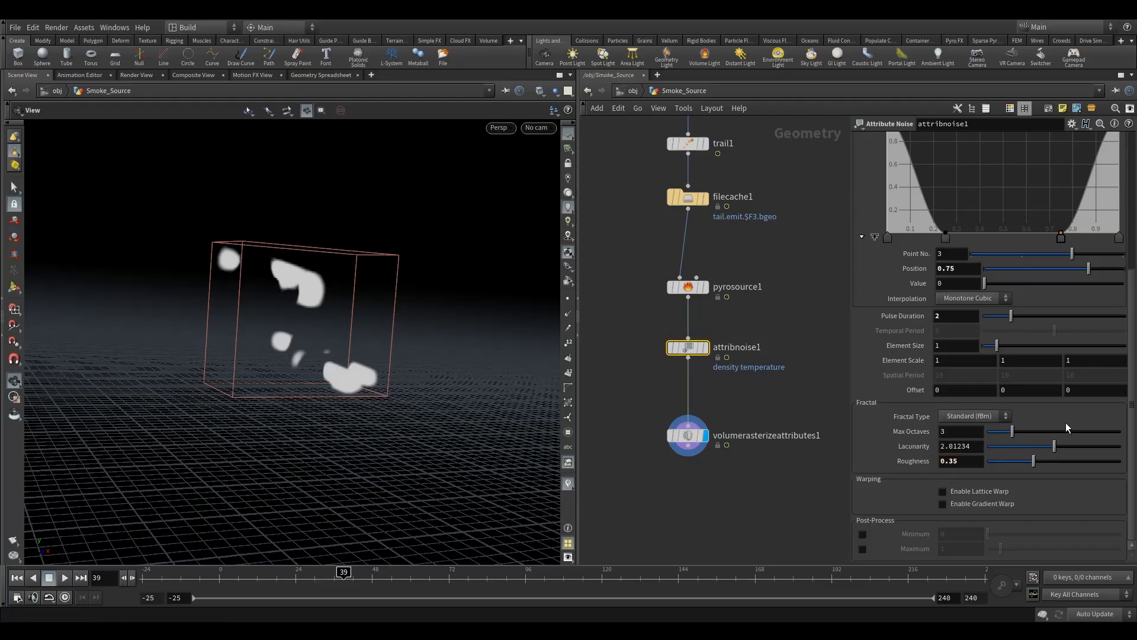
# - Insert a Point Velocity node between the Attribute Noise and Volume Rasterize Attributes nodes
pyautogui.moveTo(689, 443); pyautogui.dragTo(689, 496)
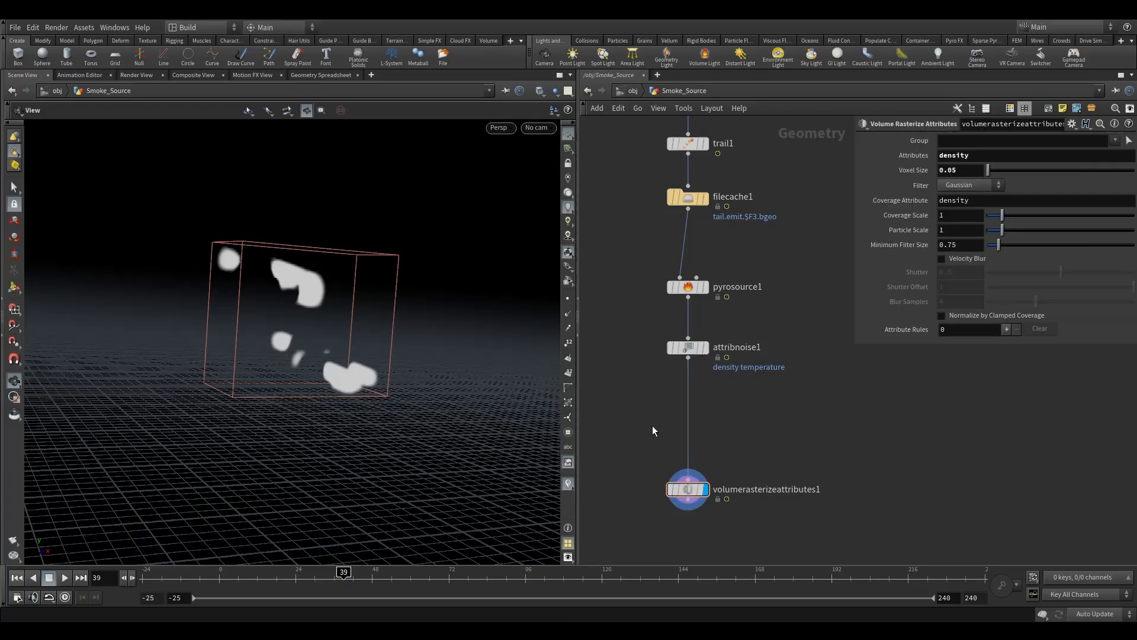
pyautogui.press('Tab')
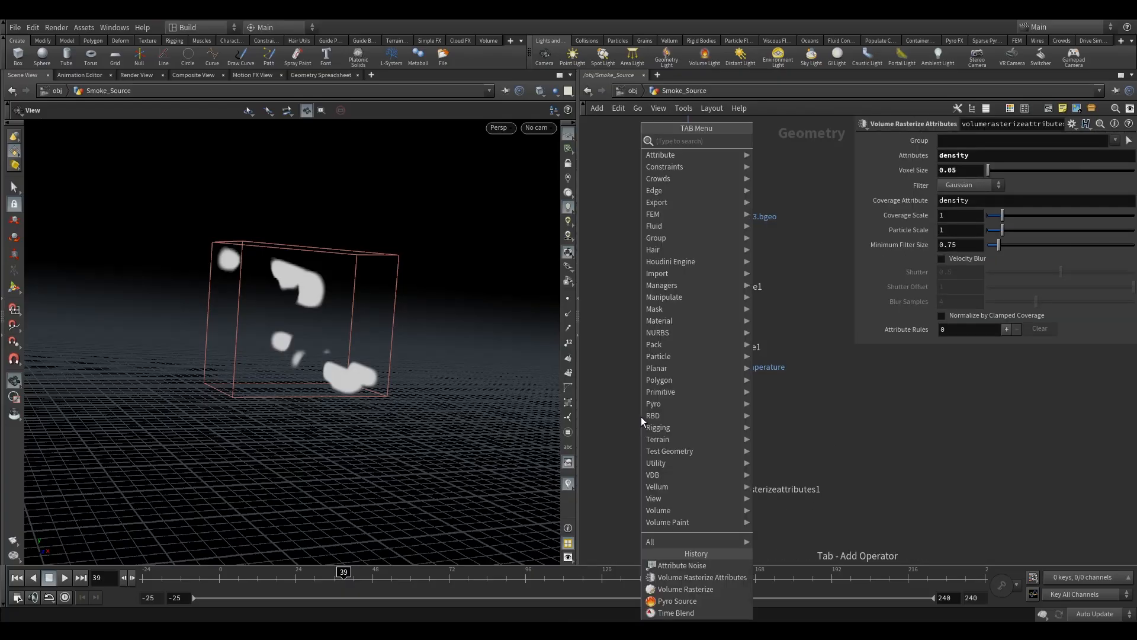
pyautogui.write('point v')
pyautogui.click(794, 144)
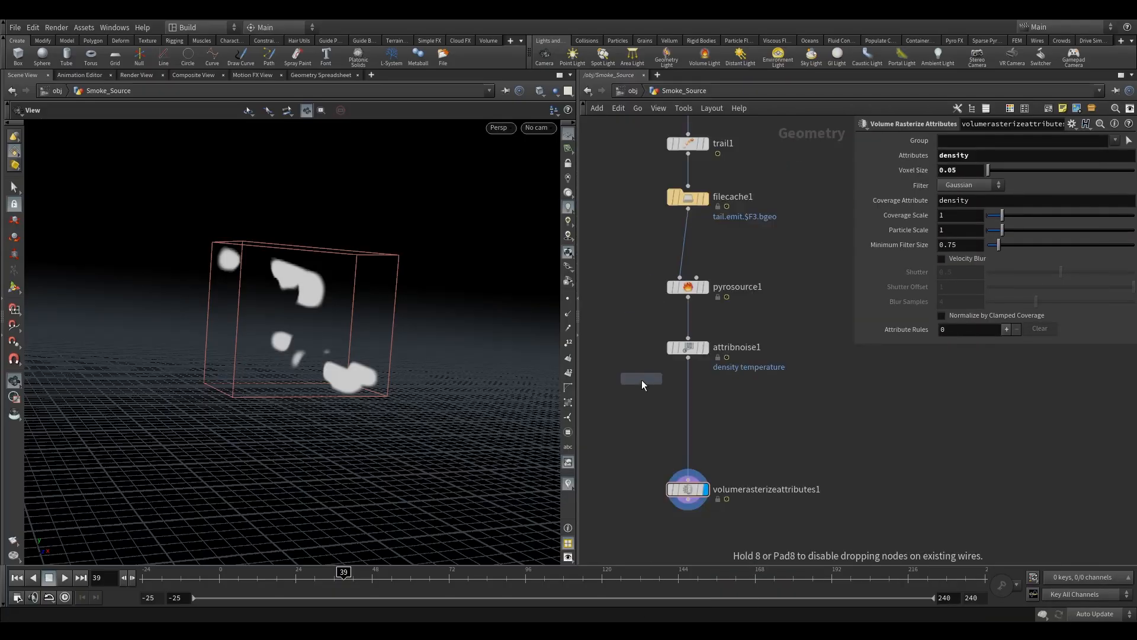
pyautogui.click(633, 407)
pyautogui.moveTo(646, 416); pyautogui.dragTo(699, 422)
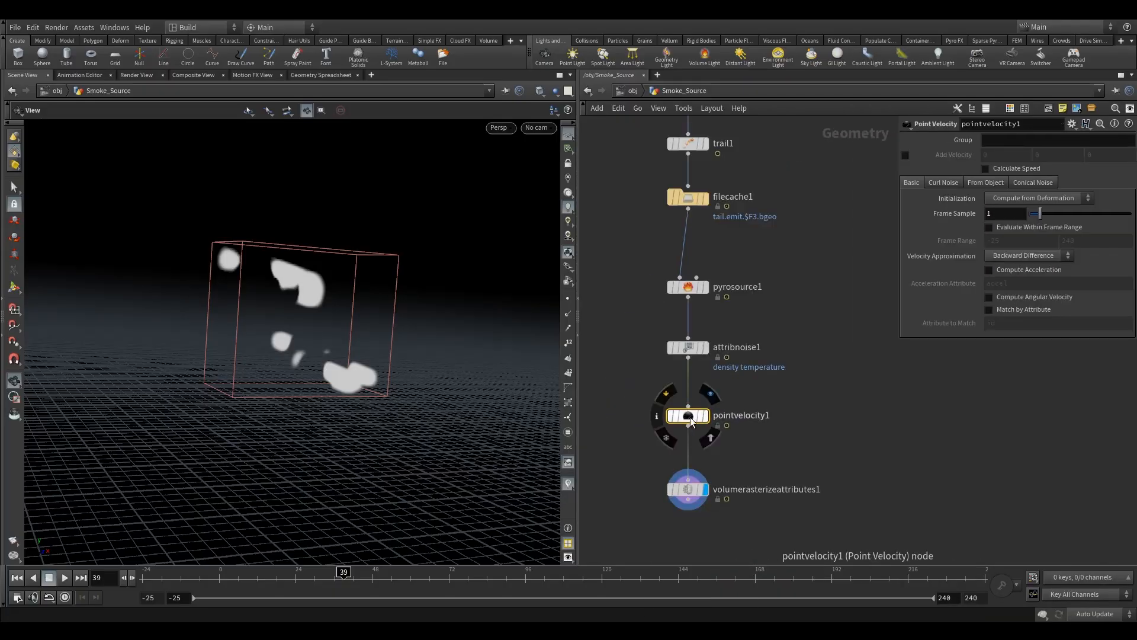
# - Display the Point Velocity node and show point velocity vectors in the viewport
pyautogui.click(716, 395)
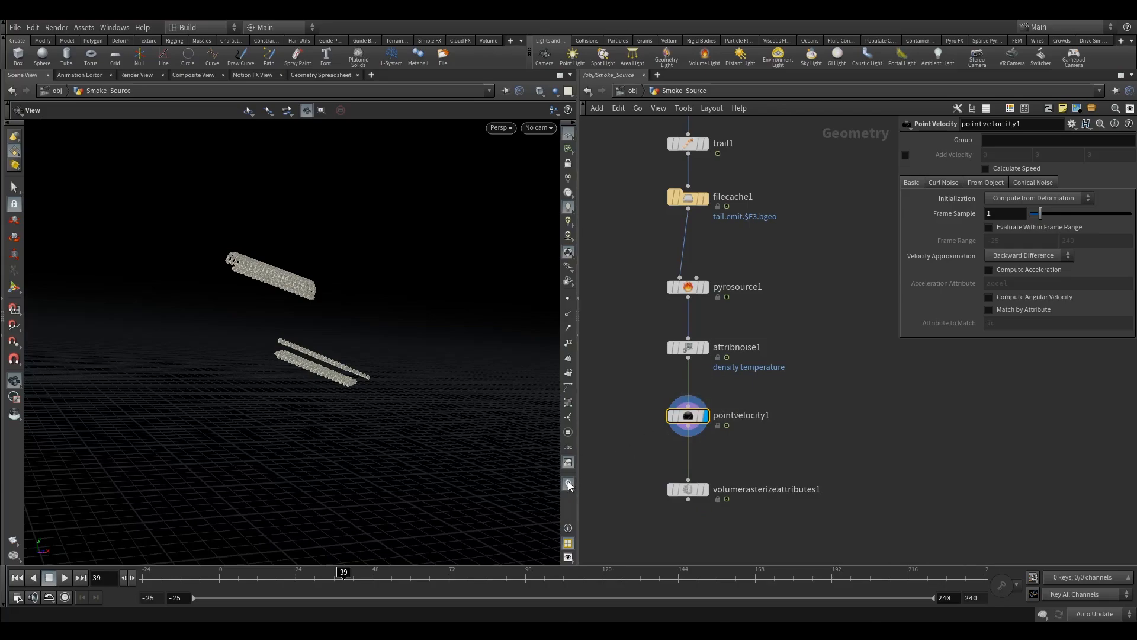
pyautogui.click(569, 484)
pyautogui.click(592, 463)
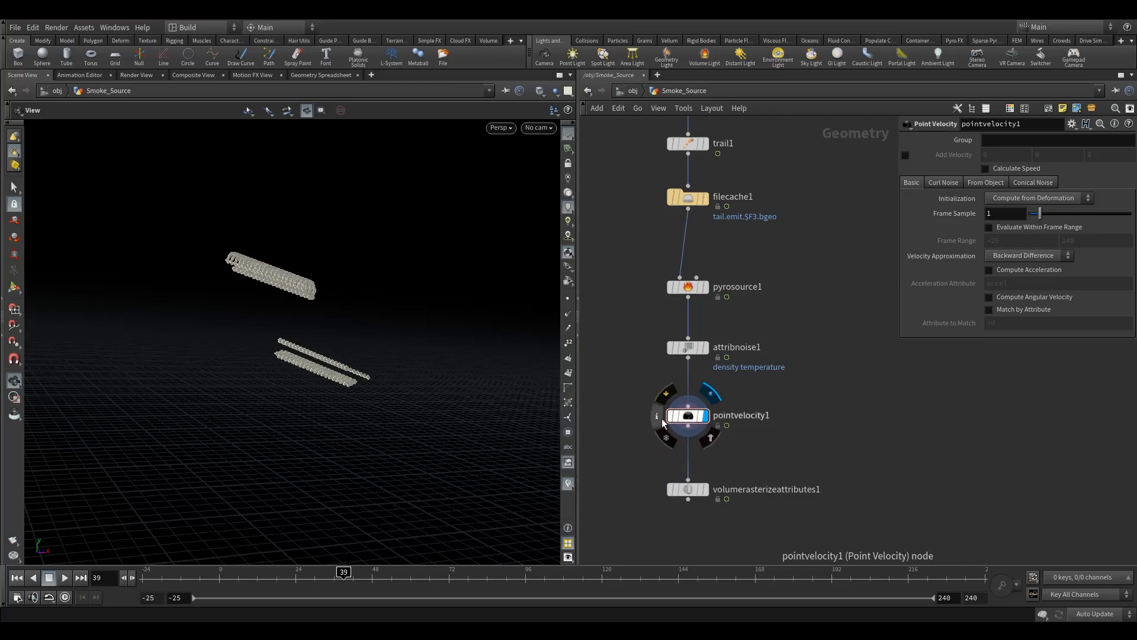
# - Inspect the Point Velocity node's info and its velocity trails, then bypass the node
pyautogui.click(658, 419)
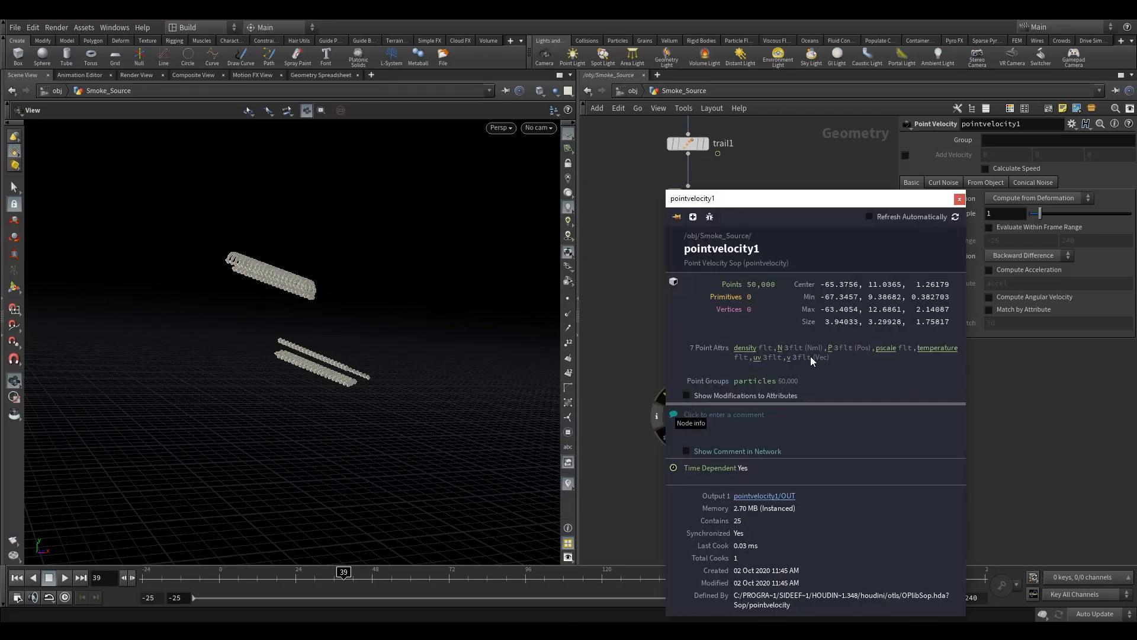
pyautogui.click(788, 358)
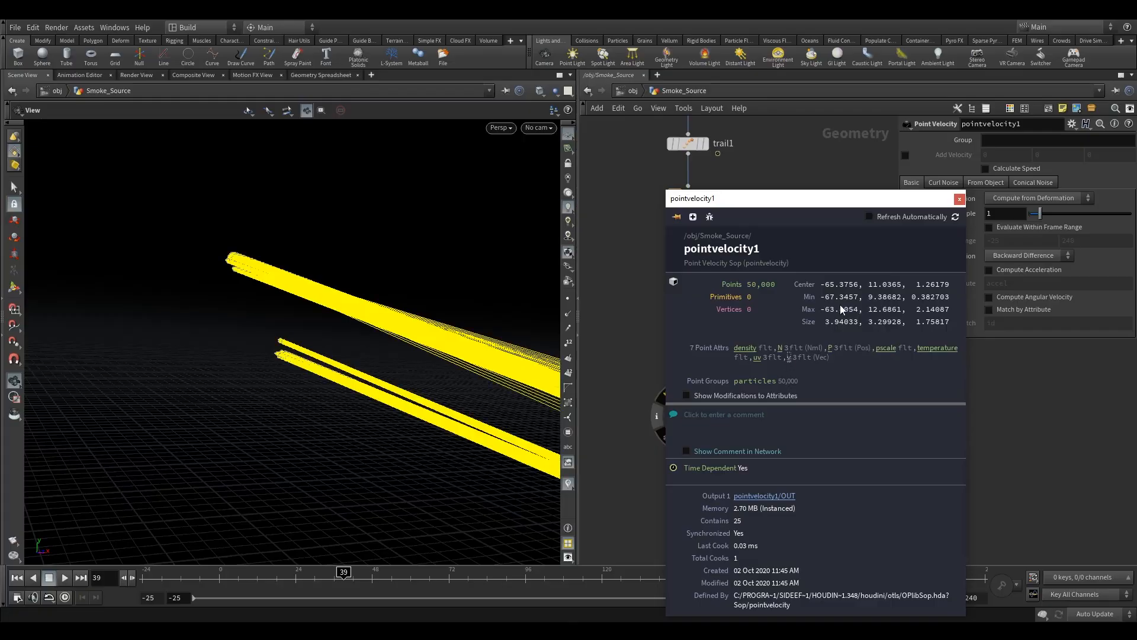
pyautogui.click(959, 199)
pyautogui.moveTo(381, 389); pyautogui.dragTo(485, 404)
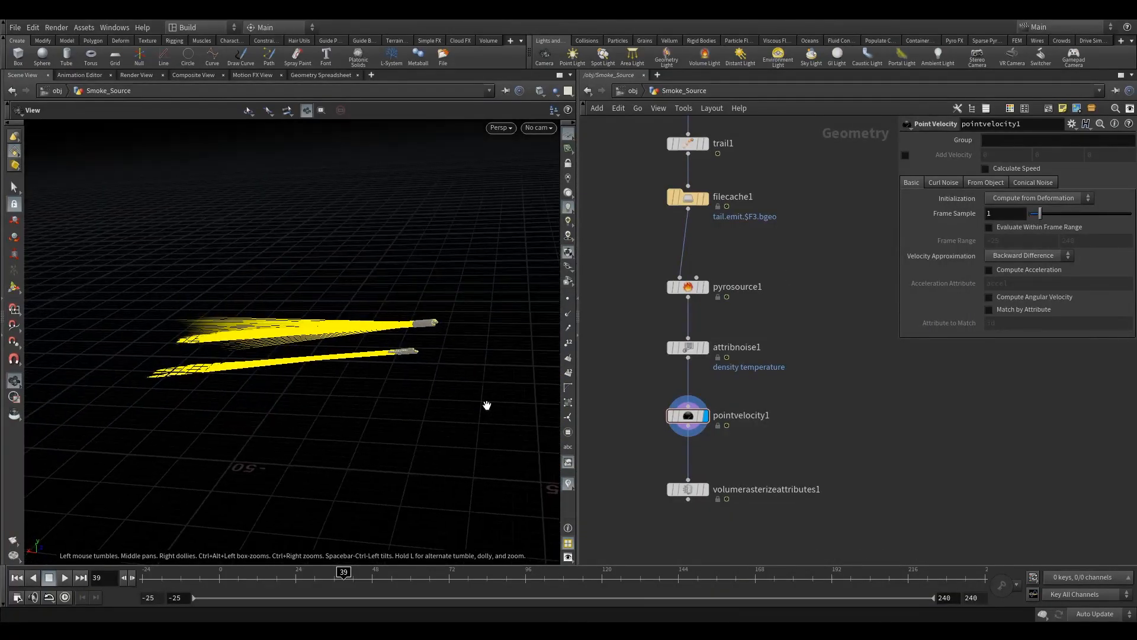
pyautogui.click(664, 400)
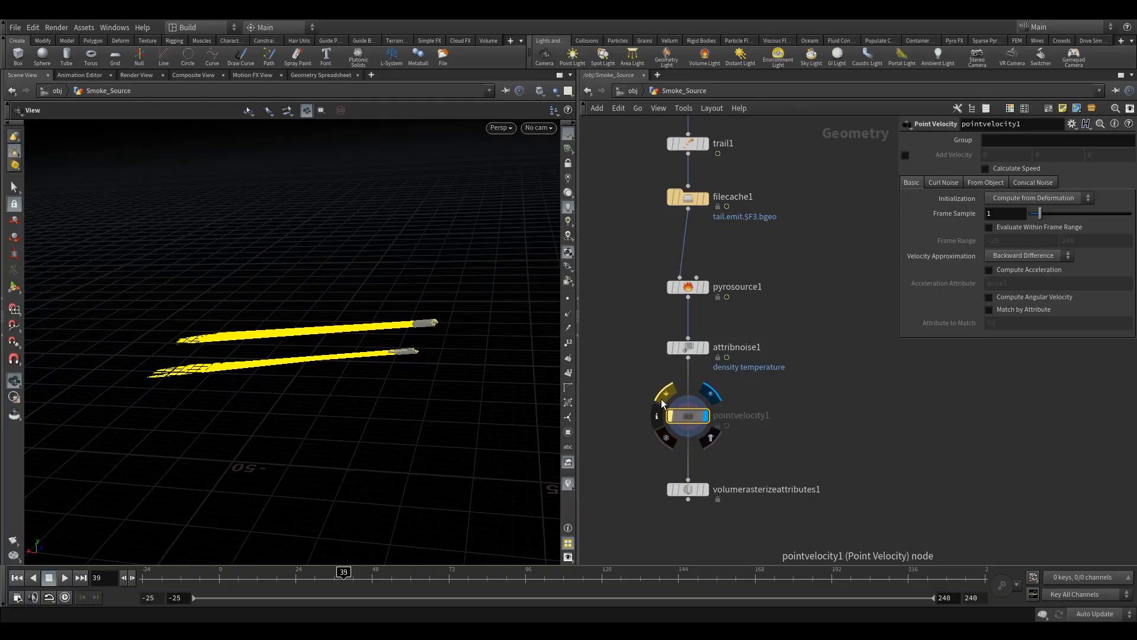
# - Re-enable the bypassed Point Velocity node
pyautogui.click(662, 400)
pyautogui.click(662, 400)
pyautogui.moveTo(403, 332)
pyautogui.mouseDown()
pyautogui.moveTo(431, 342)
pyautogui.moveTo(414, 348)
pyautogui.moveTo(419, 332)
pyautogui.mouseUp()
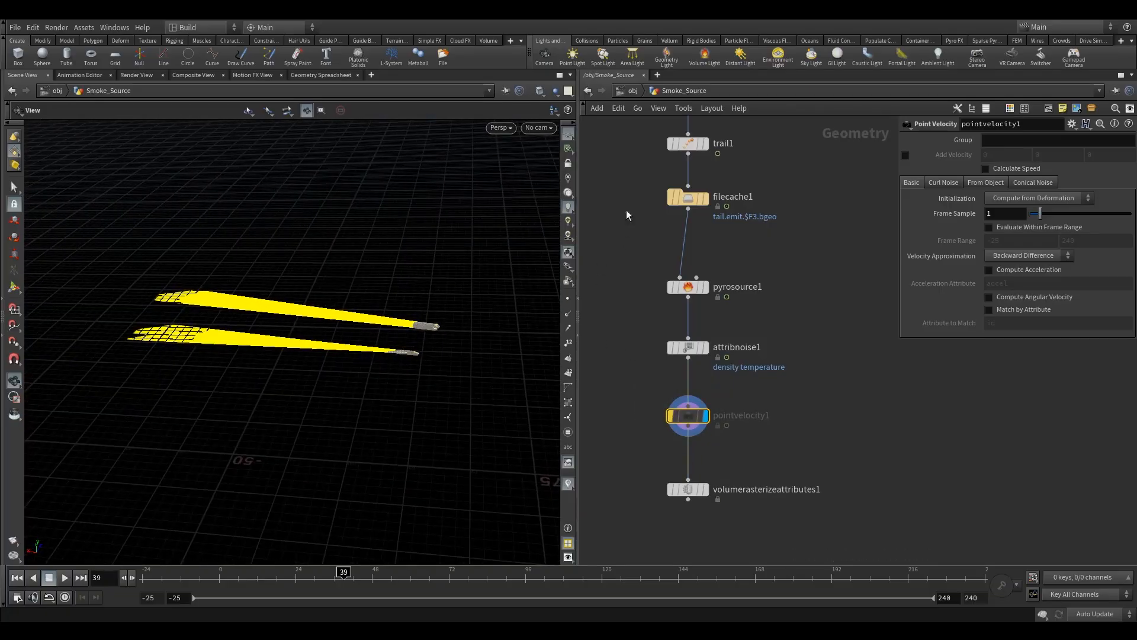
pyautogui.click(666, 396)
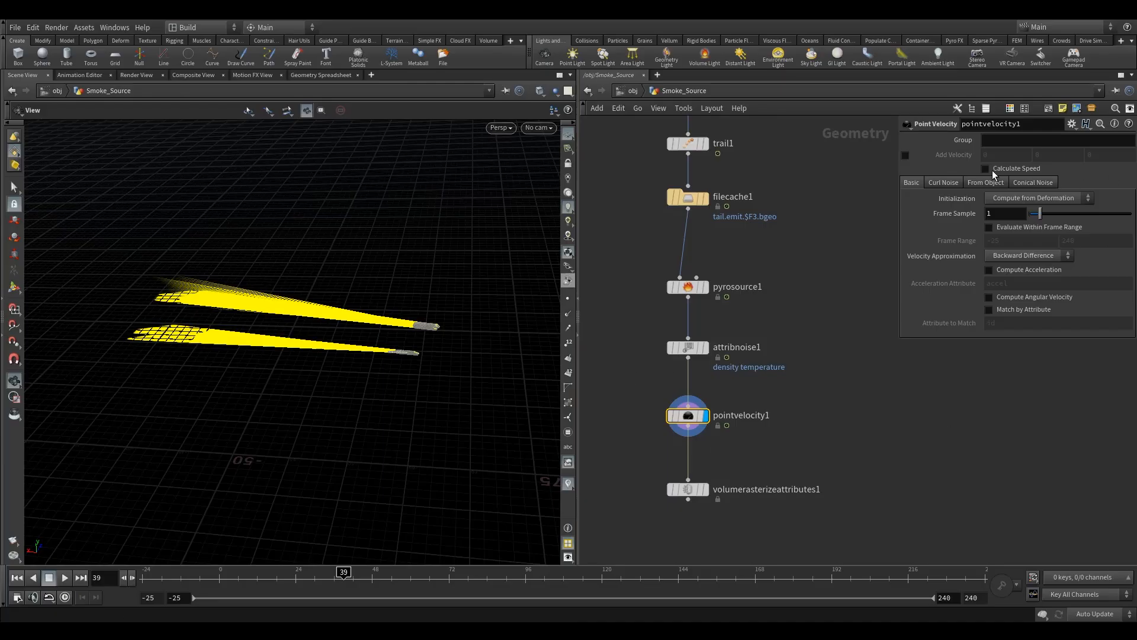
# - Turn on Add Curl Noise on the Point Velocity node
pyautogui.click(946, 183)
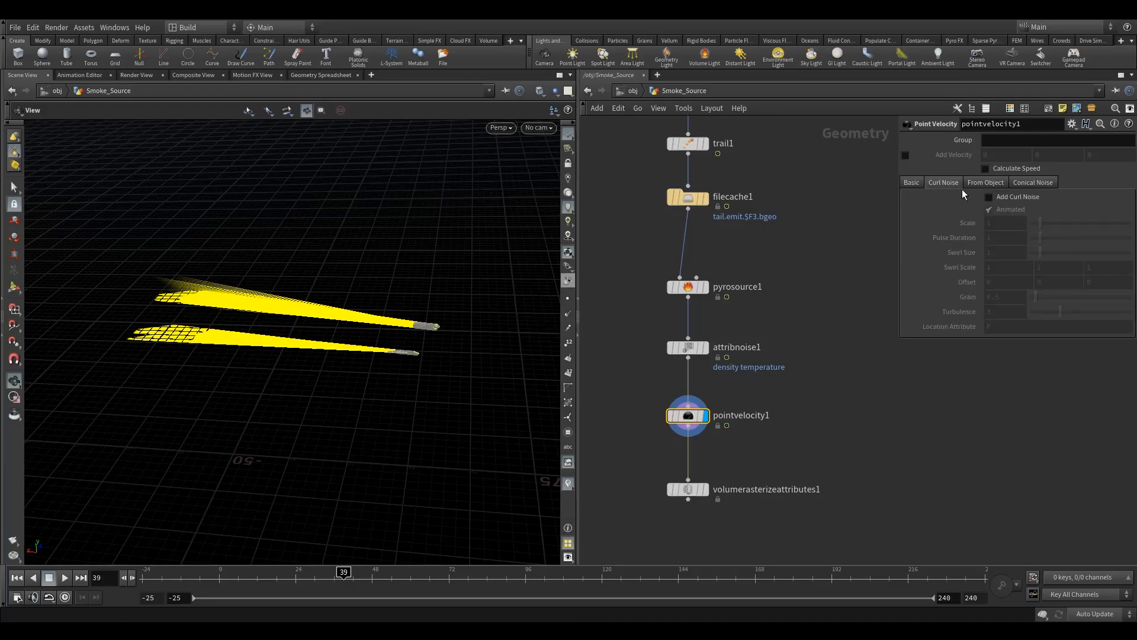
pyautogui.click(1014, 198)
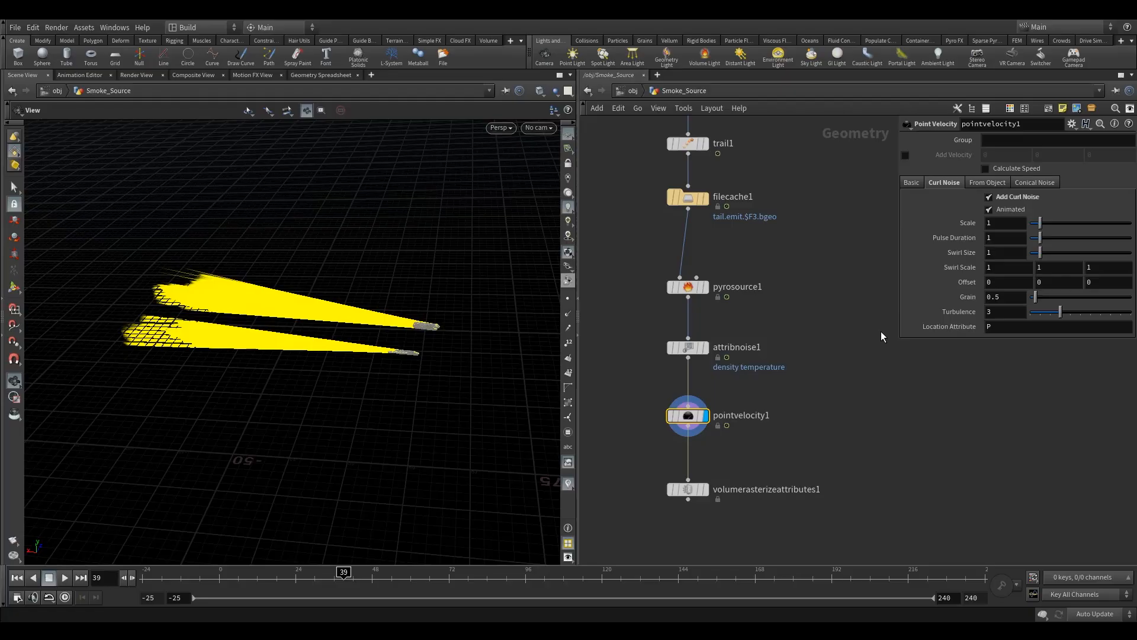
# - Set the Point Velocity Initialization to From Attribute, using the N attribute
pyautogui.click(916, 181)
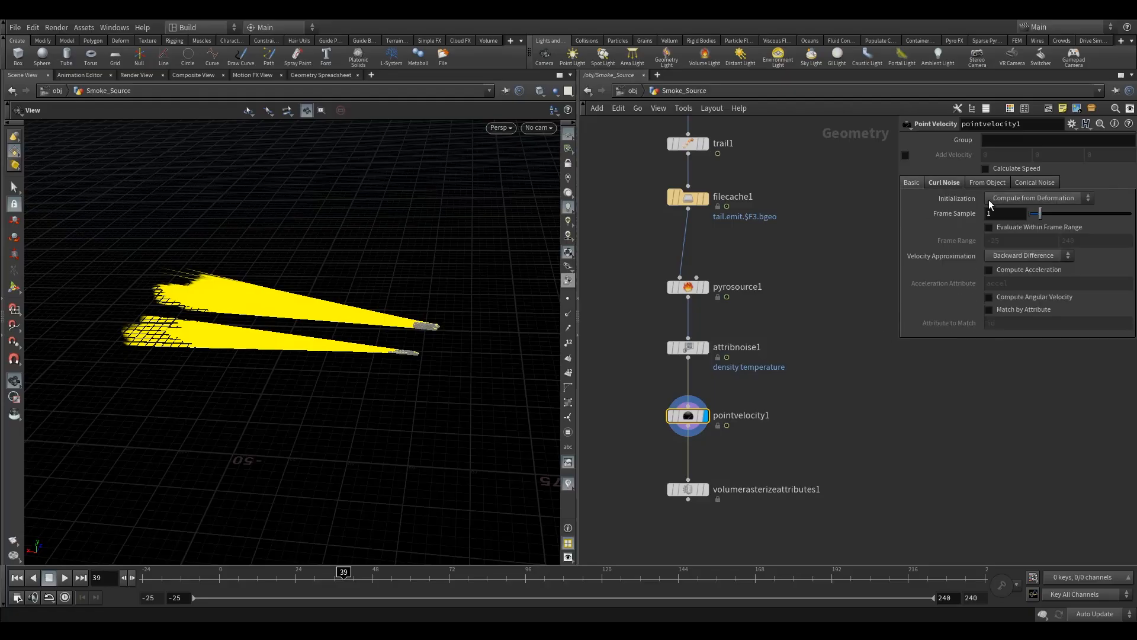
pyautogui.click(938, 184)
pyautogui.click(918, 184)
pyautogui.click(1033, 197)
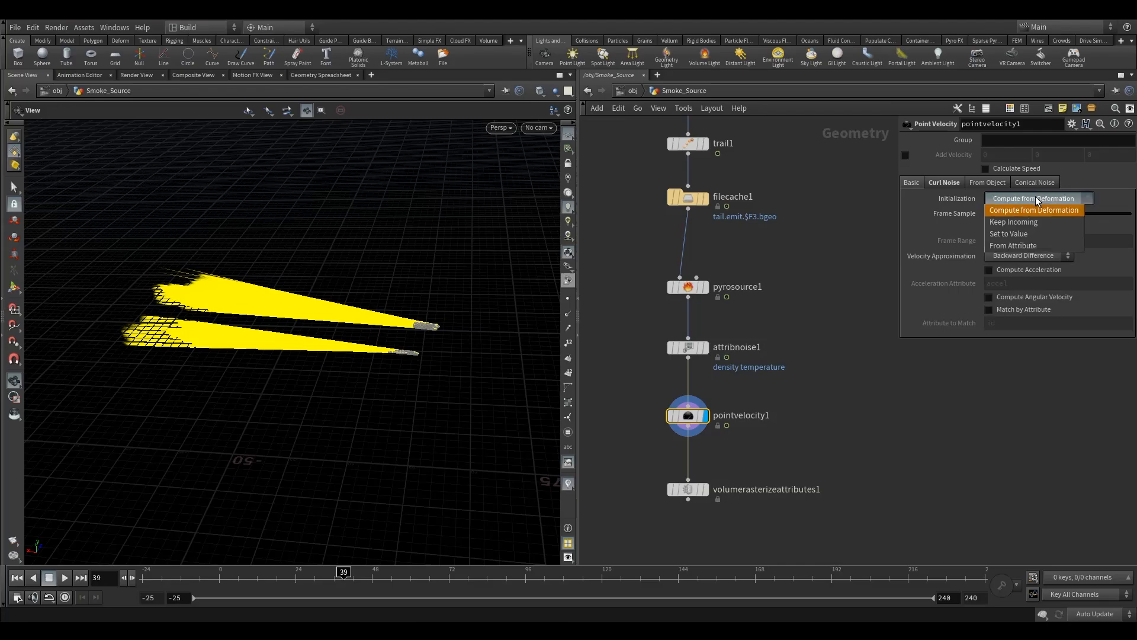
pyautogui.click(1019, 244)
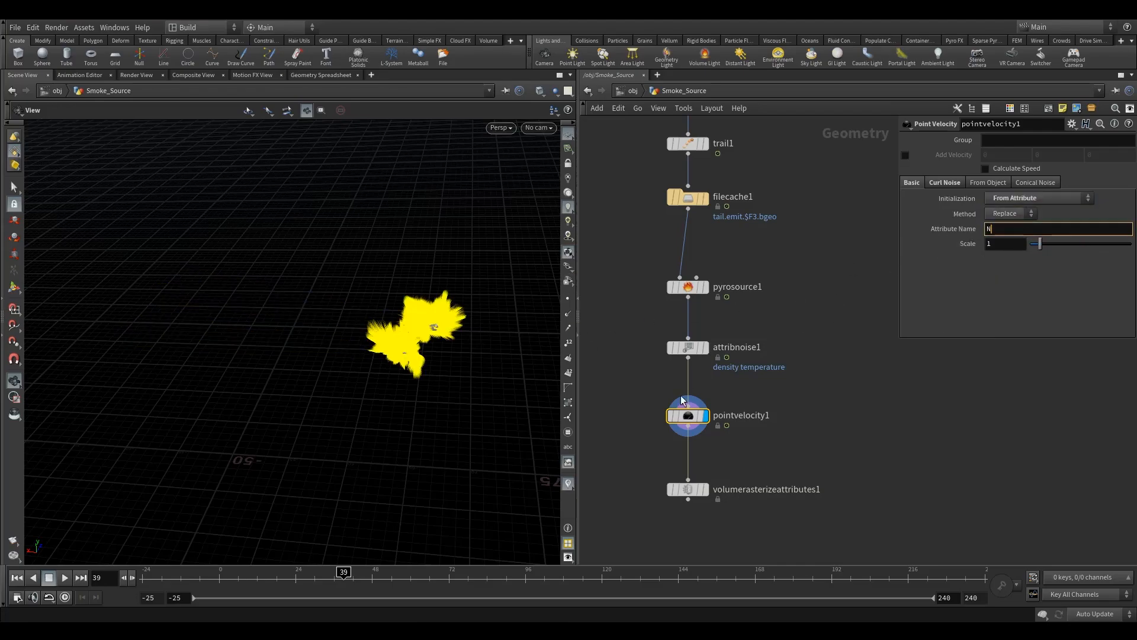
pyautogui.moveTo(474, 254); pyautogui.dragTo(485, 332)
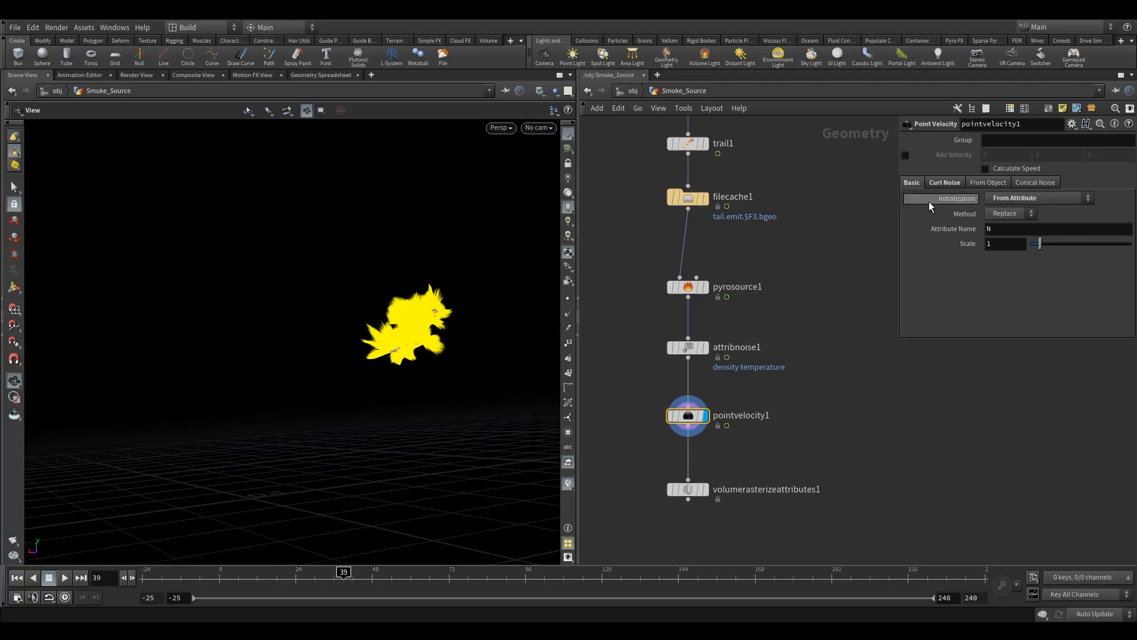
# - Turn off Add Curl Noise on the Point Velocity node
pyautogui.click(955, 185)
pyautogui.click(989, 197)
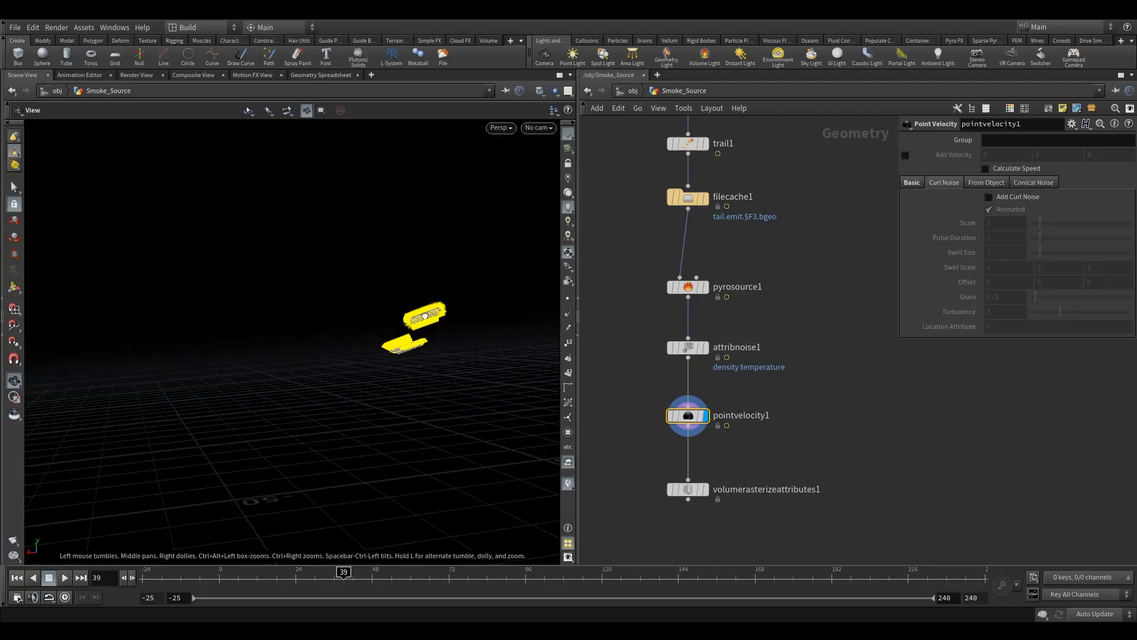
# - Show the blast1_iso_body aircraft geometry as a template reference in the viewport
pyautogui.scroll(5, 393, 385)
pyautogui.moveTo(393, 386); pyautogui.dragTo(329, 333)
pyautogui.scroll(1, 343, 290)
pyautogui.moveTo(629, 227); pyautogui.dragTo(651, 426, button='middle')
pyautogui.scroll(-2, 657, 347)
pyautogui.moveTo(651, 286); pyautogui.dragTo(655, 357, button='middle')
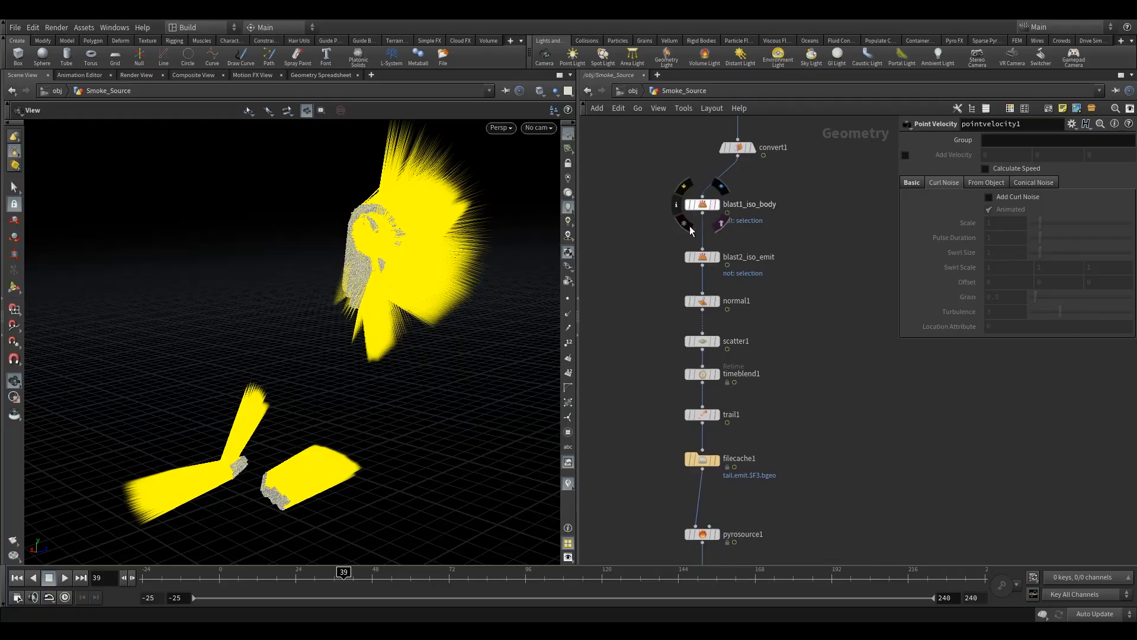
pyautogui.click(705, 231)
pyautogui.moveTo(284, 278); pyautogui.dragTo(543, 376)
pyautogui.moveTo(635, 420); pyautogui.dragTo(652, 258, button='middle')
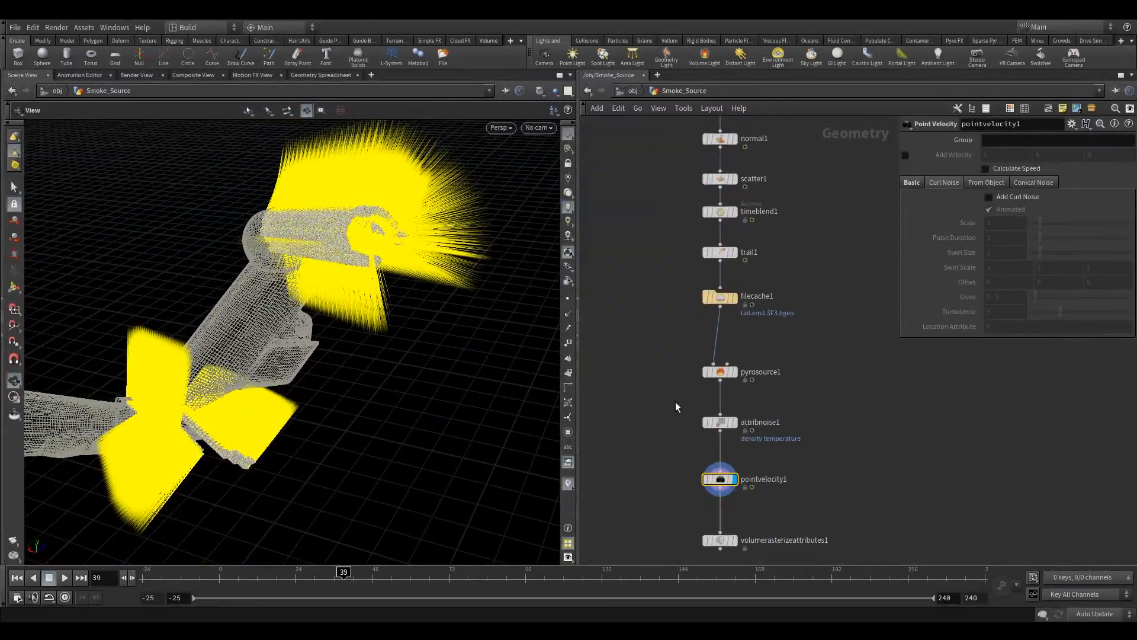
pyautogui.moveTo(677, 403); pyautogui.dragTo(688, 322, button='middle')
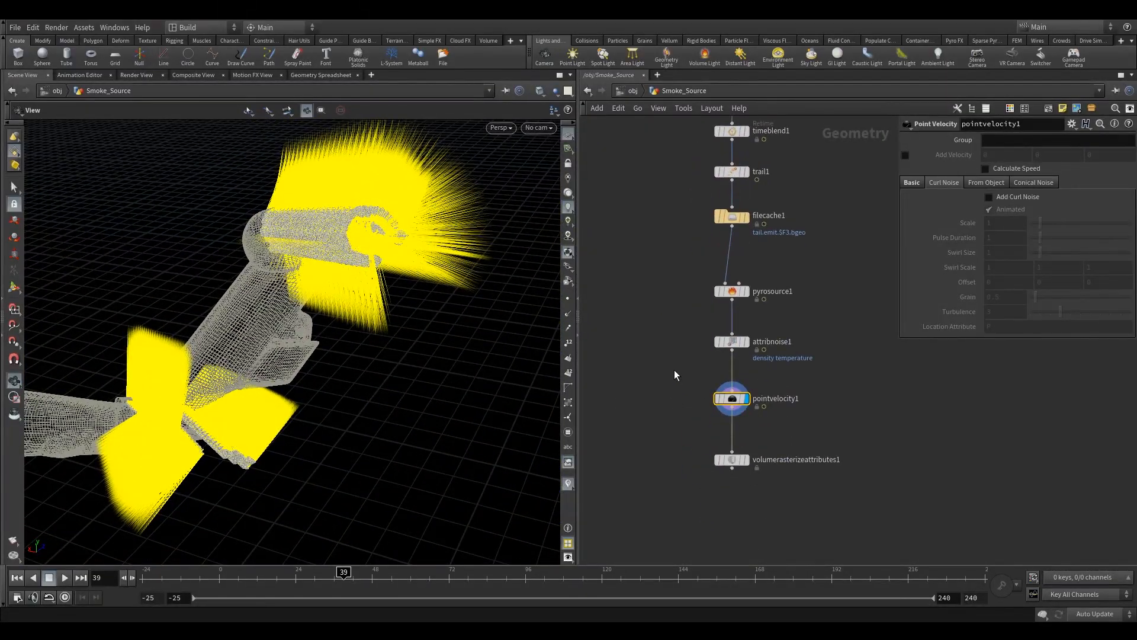
# - Compare the Attribute Noise and Point Velocity outputs in the viewport
pyautogui.click(911, 183)
pyautogui.click(733, 343)
pyautogui.click(757, 327)
pyautogui.moveTo(789, 315); pyautogui.dragTo(672, 368)
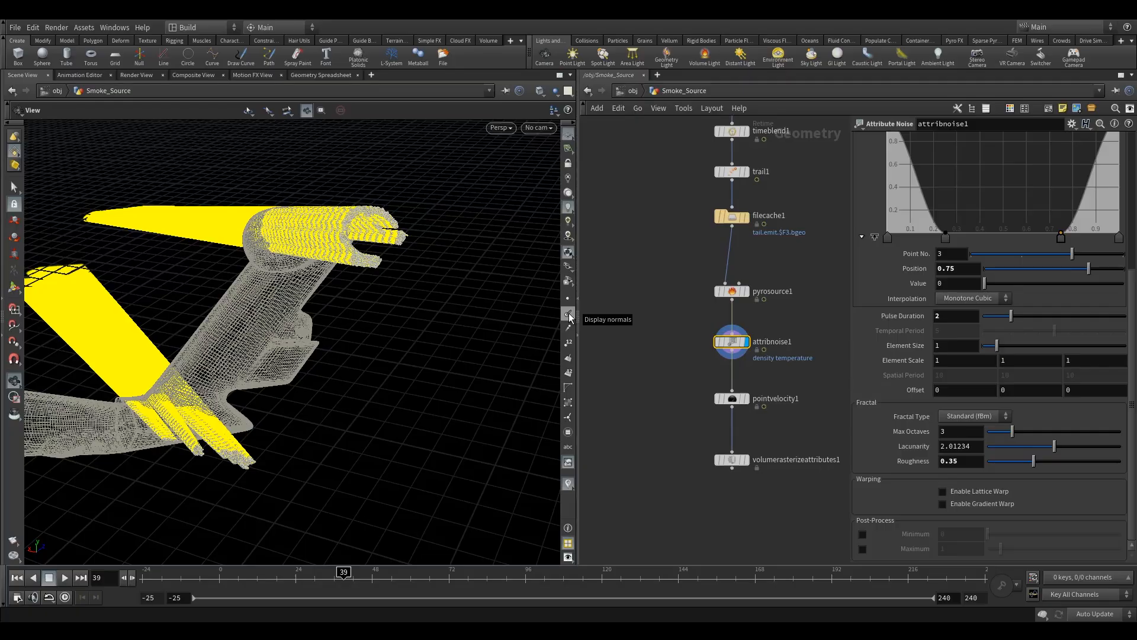
pyautogui.moveTo(355, 279); pyautogui.dragTo(309, 251)
pyautogui.click(732, 398)
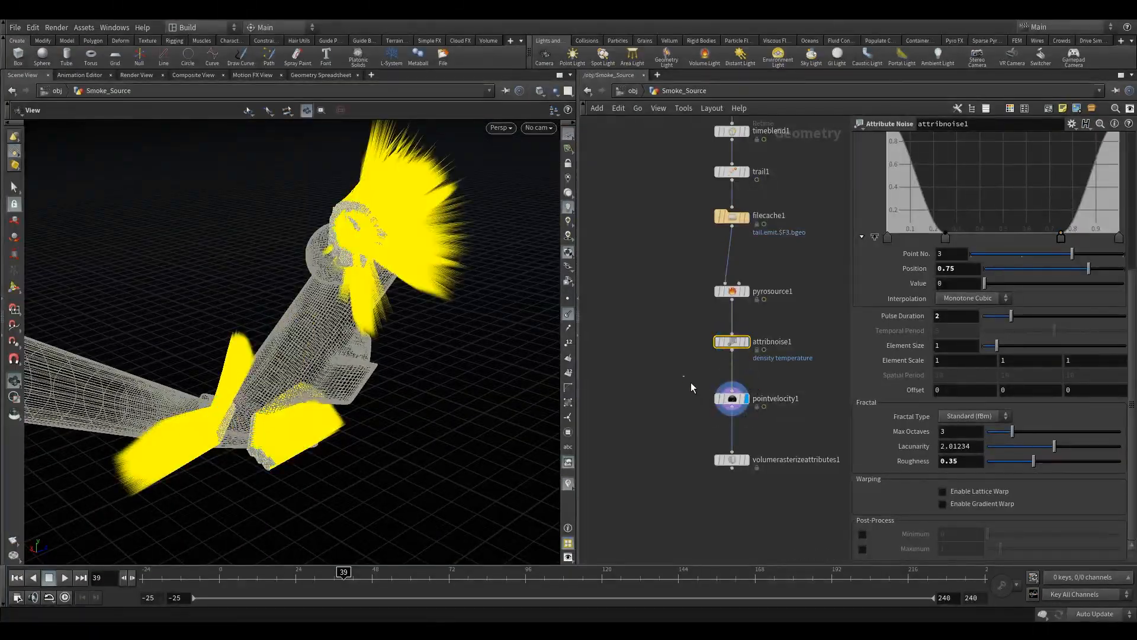
pyautogui.moveTo(383, 279); pyautogui.dragTo(406, 299)
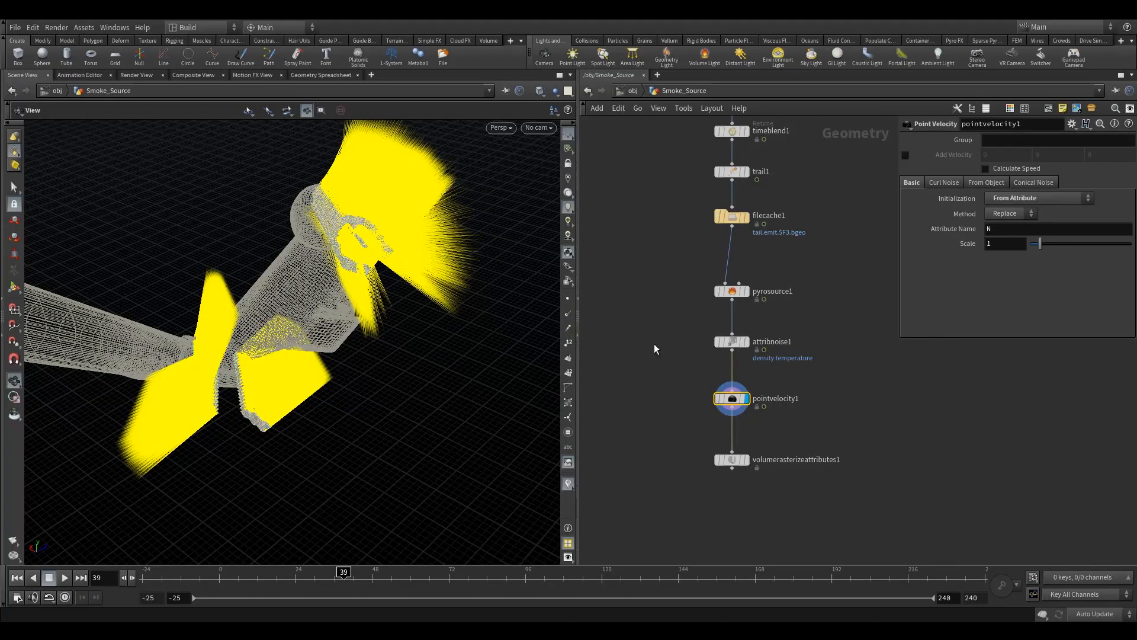
# - Enable Add Curl Noise on the Point Velocity node and set Swirl Size to about 5.53
pyautogui.click(944, 183)
pyautogui.click(1012, 198)
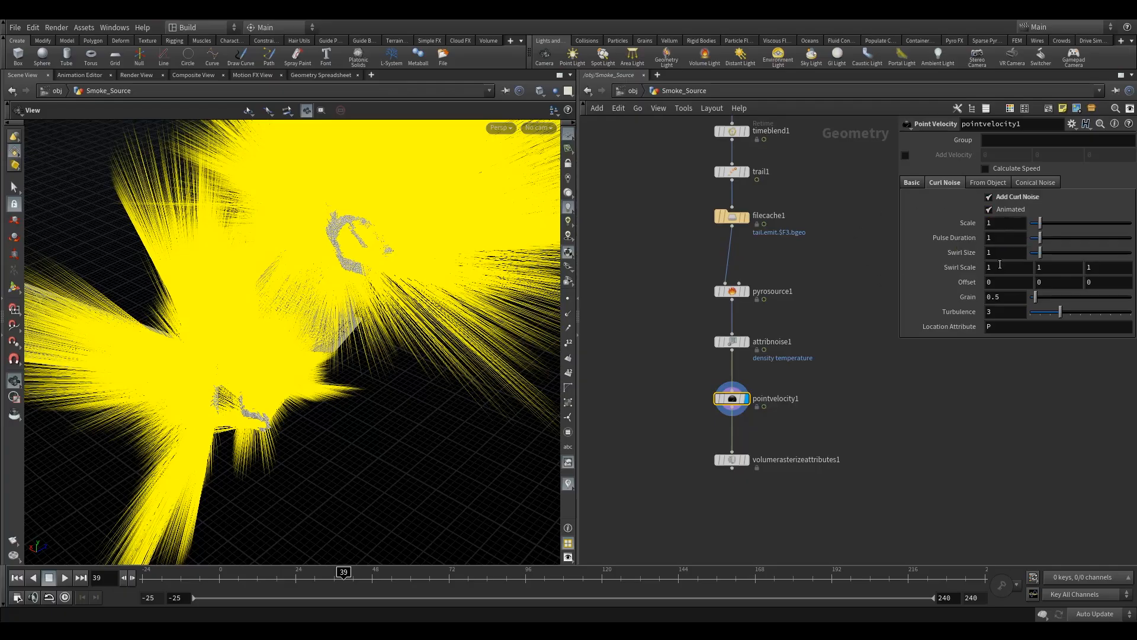
pyautogui.moveTo(1040, 253); pyautogui.dragTo(1085, 256)
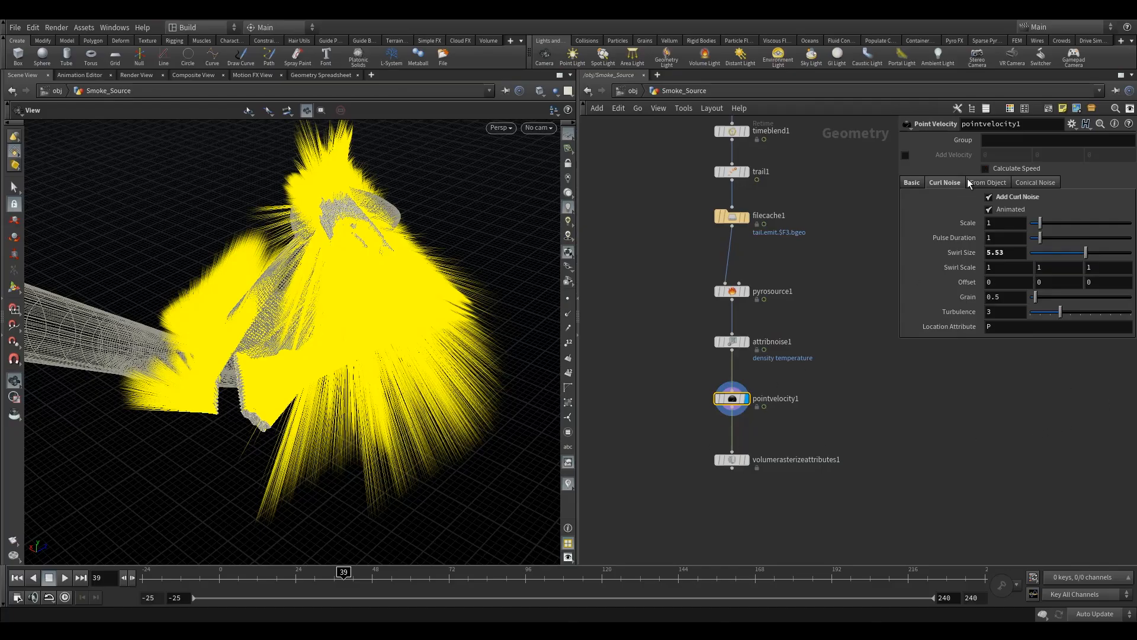
# - Display the Volume Rasterize Attributes node's output in the viewport
pyautogui.moveTo(375, 342); pyautogui.dragTo(251, 356)
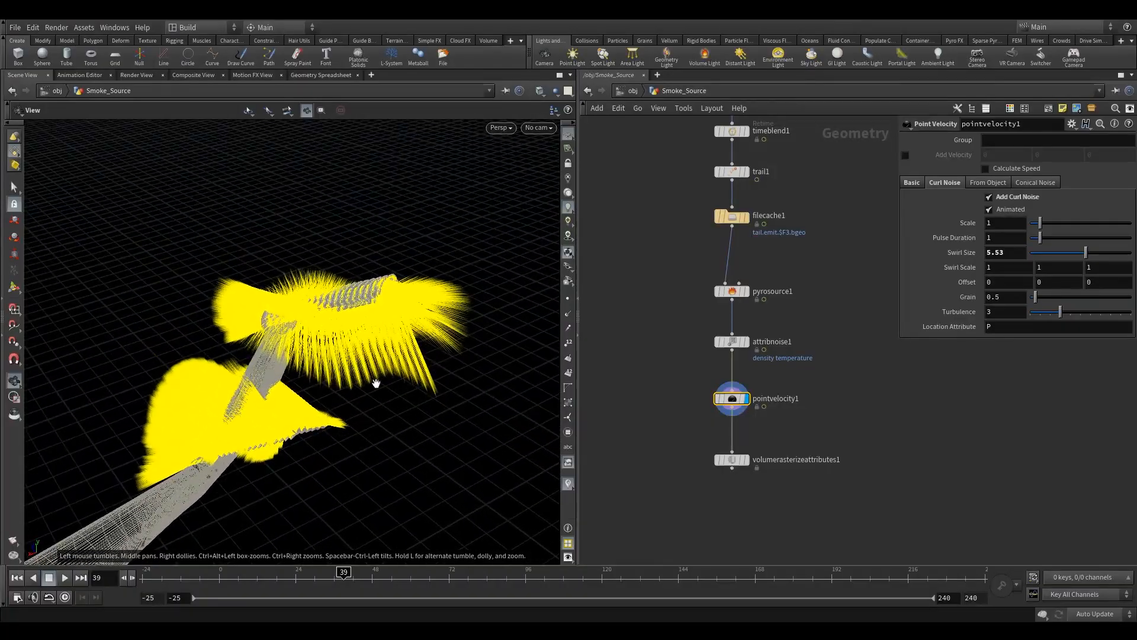
pyautogui.moveTo(348, 344); pyautogui.dragTo(288, 412)
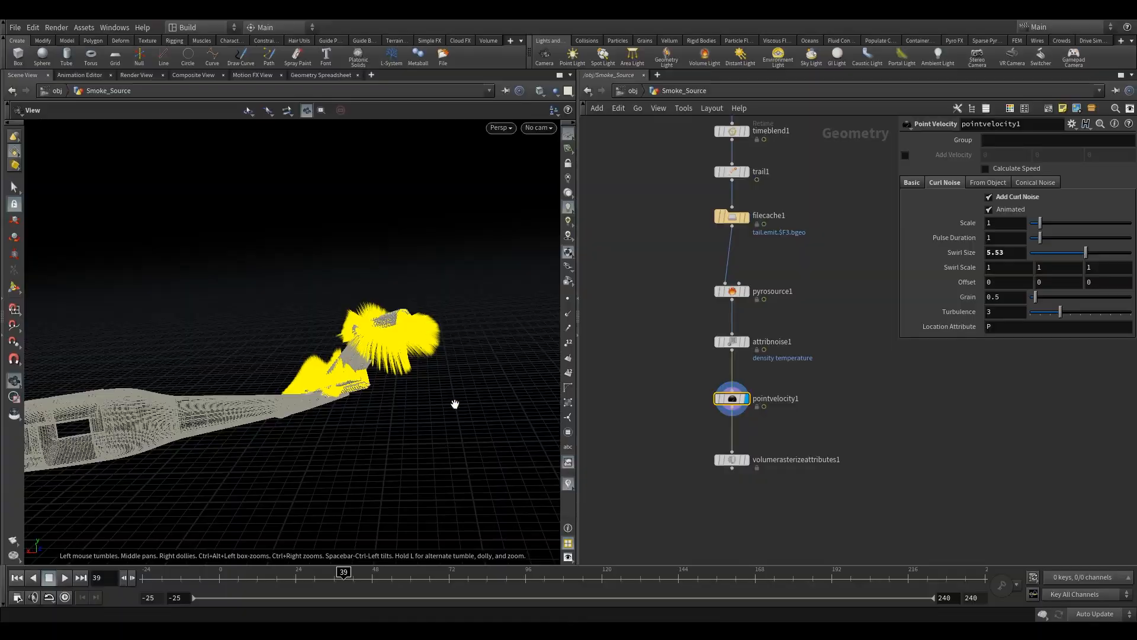
pyautogui.moveTo(430, 335); pyautogui.dragTo(411, 374)
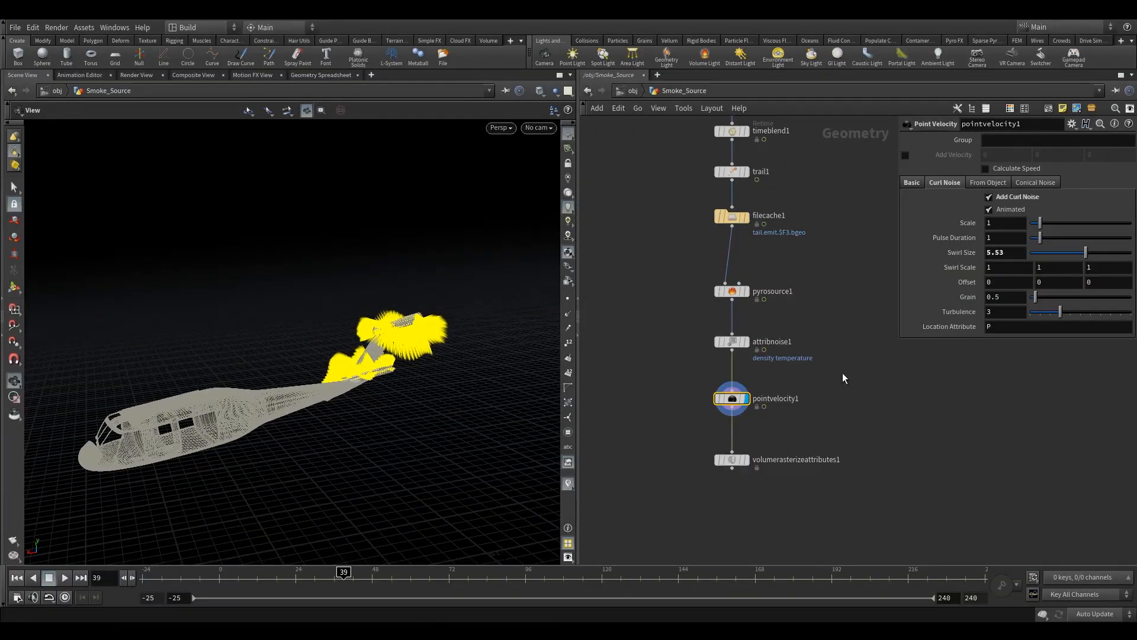
pyautogui.moveTo(784, 428); pyautogui.dragTo(776, 376, button='middle')
pyautogui.moveTo(833, 400); pyautogui.dragTo(818, 344, button='middle')
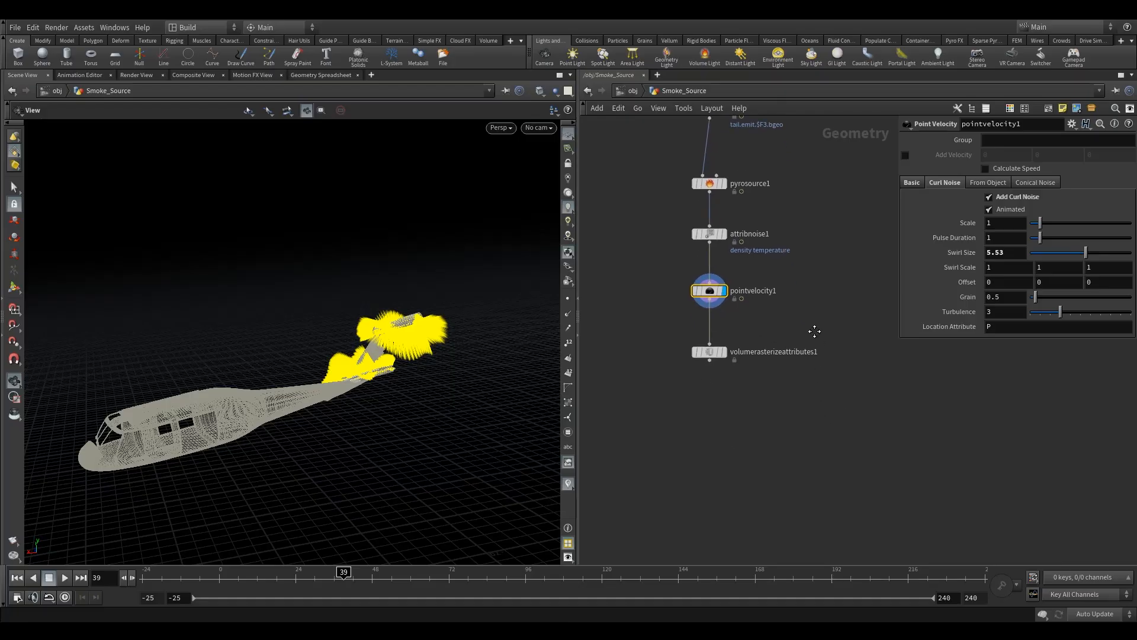
pyautogui.click(714, 352)
pyautogui.click(729, 338)
pyautogui.moveTo(370, 335)
pyautogui.mouseDown()
pyautogui.moveTo(447, 343)
pyautogui.moveTo(373, 347)
pyautogui.mouseUp()
pyautogui.moveTo(713, 351); pyautogui.dragTo(712, 335)
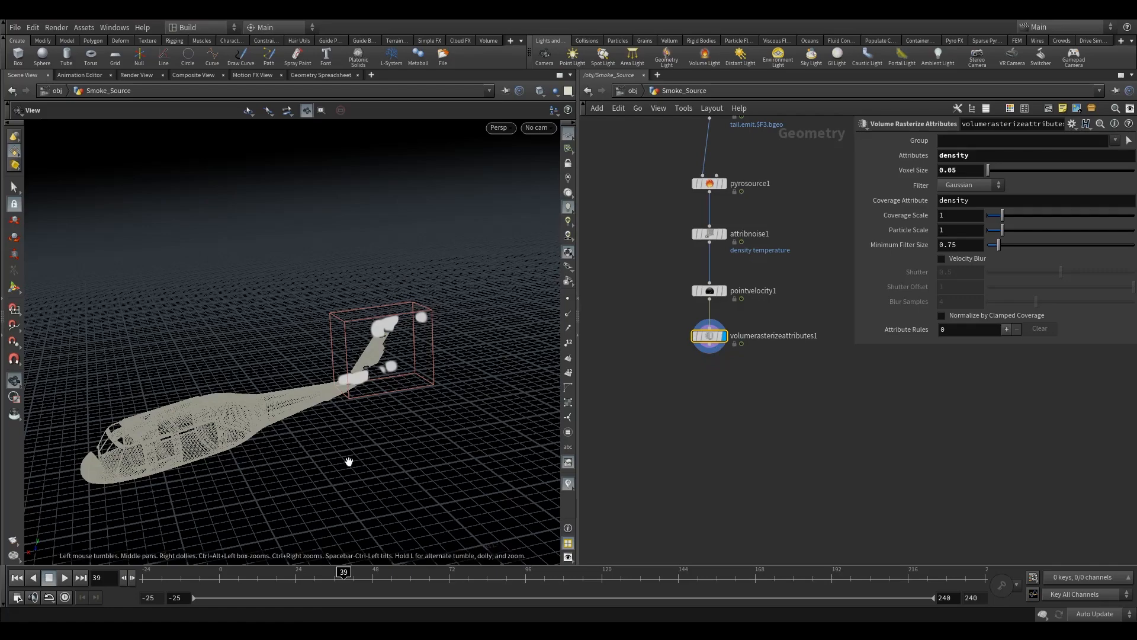
# - Append a Null node after Volume Rasterize Attributes and name it OUT_TAIL_DENSITY
pyautogui.click(375, 573)
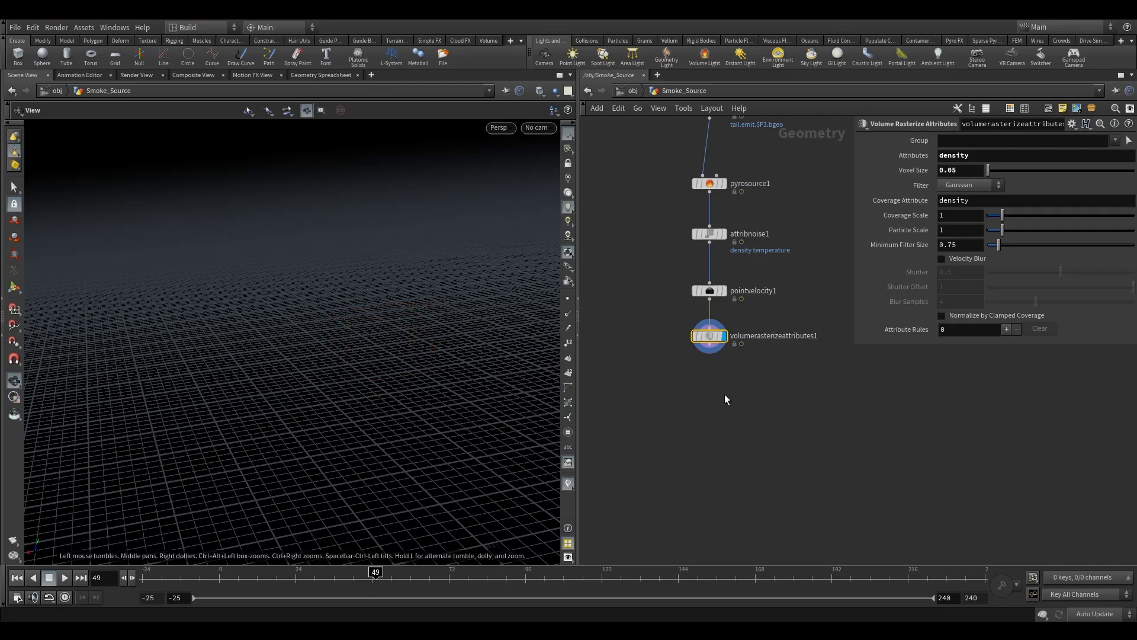
pyautogui.click(314, 573)
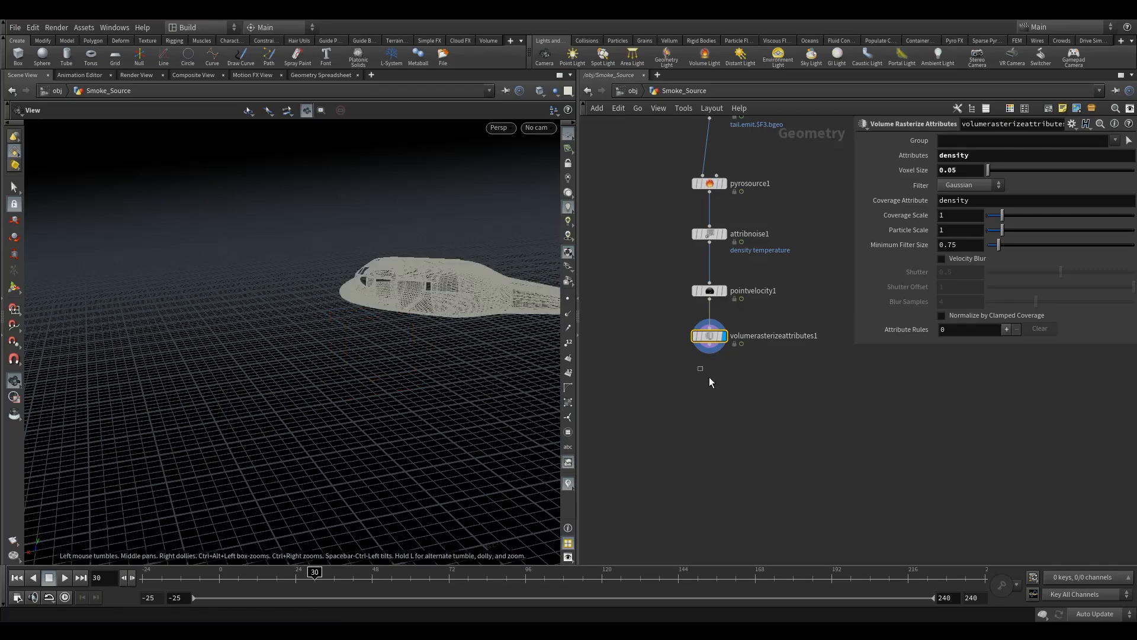
pyautogui.press('Tab')
pyautogui.write('nu')
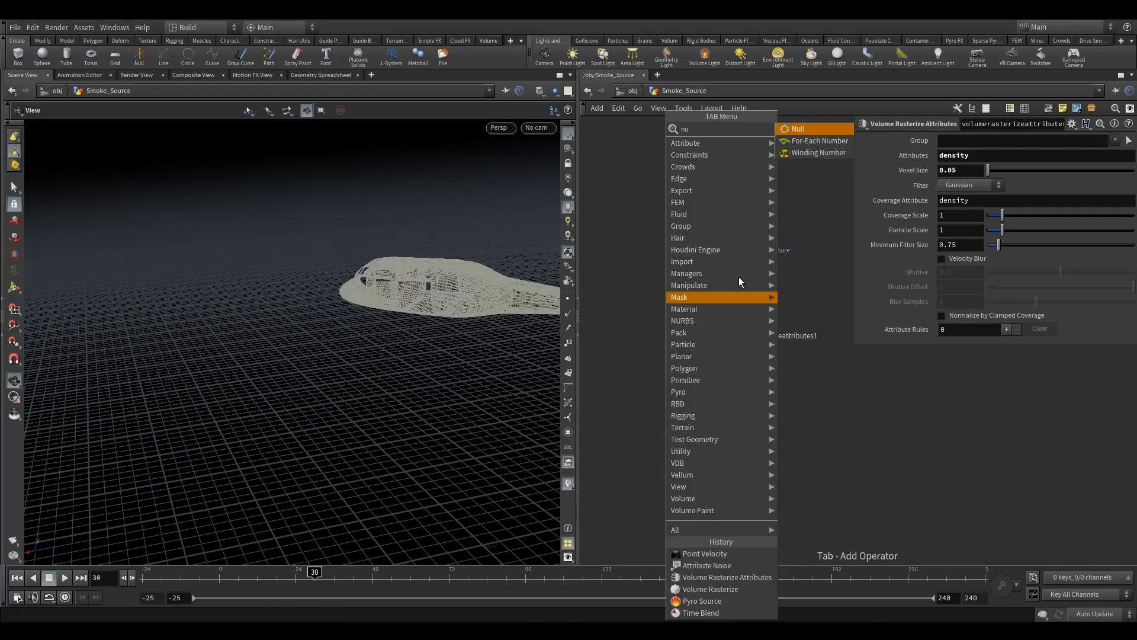
pyautogui.click(790, 132)
pyautogui.click(709, 396)
pyautogui.doubleClick(736, 398)
pyautogui.moveTo(738, 399); pyautogui.dragTo(696, 397)
pyautogui.write('OUT_')
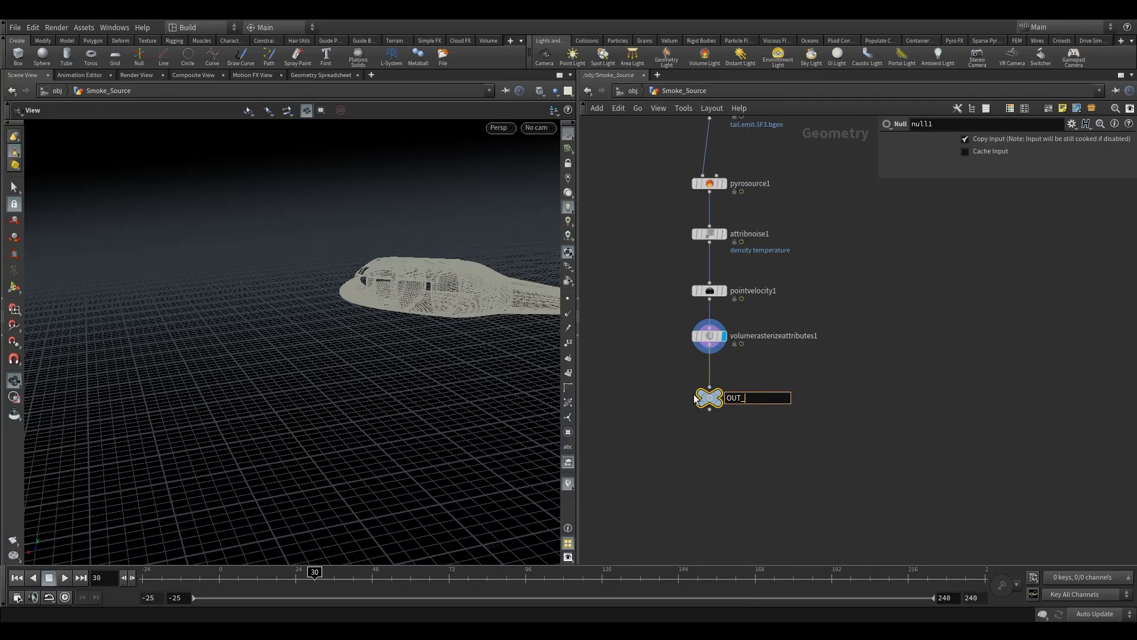
pyautogui.write('TAIL_DENSITY')
# - Set the Volume Rasterize Attributes' Attributes to density temperature v
pyautogui.click(708, 336)
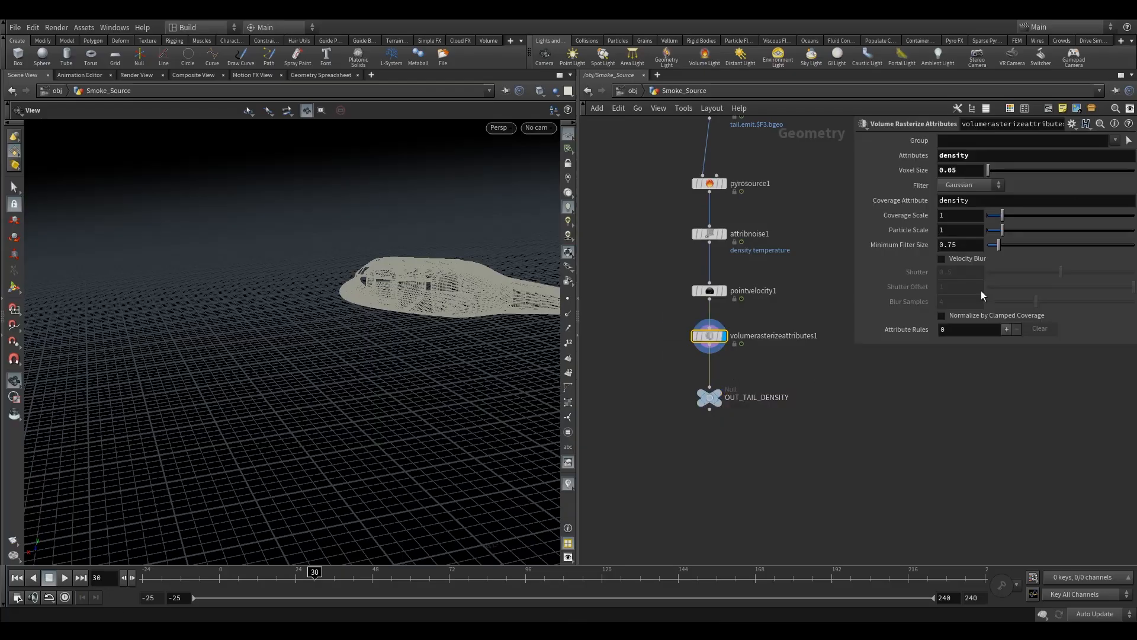
pyautogui.click(998, 157)
pyautogui.write('temperature')
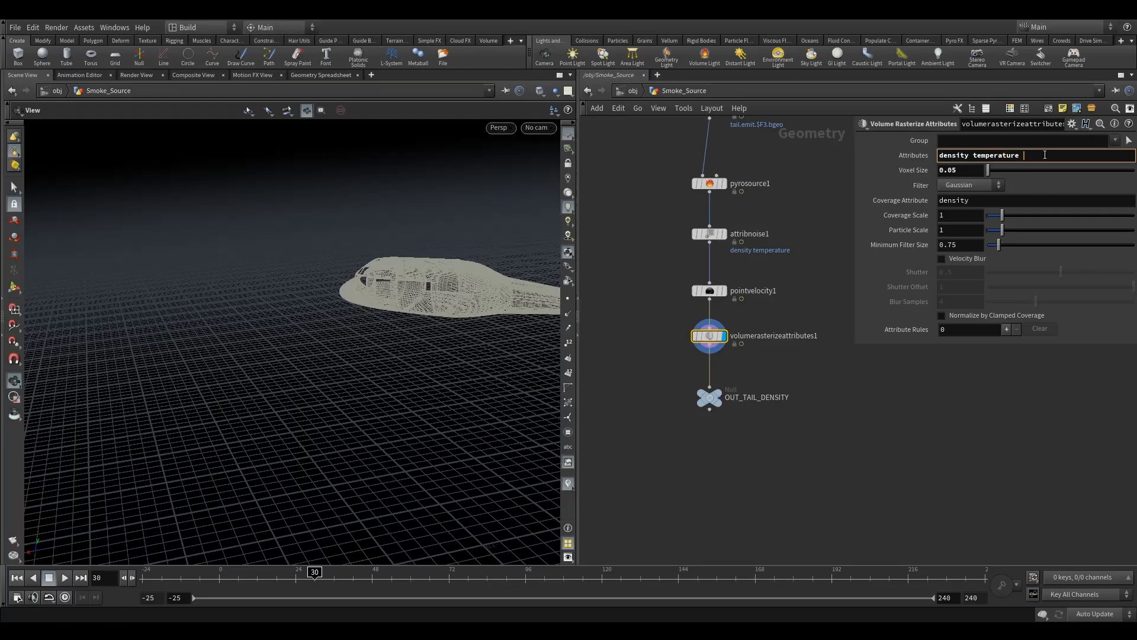
pyautogui.write('v')
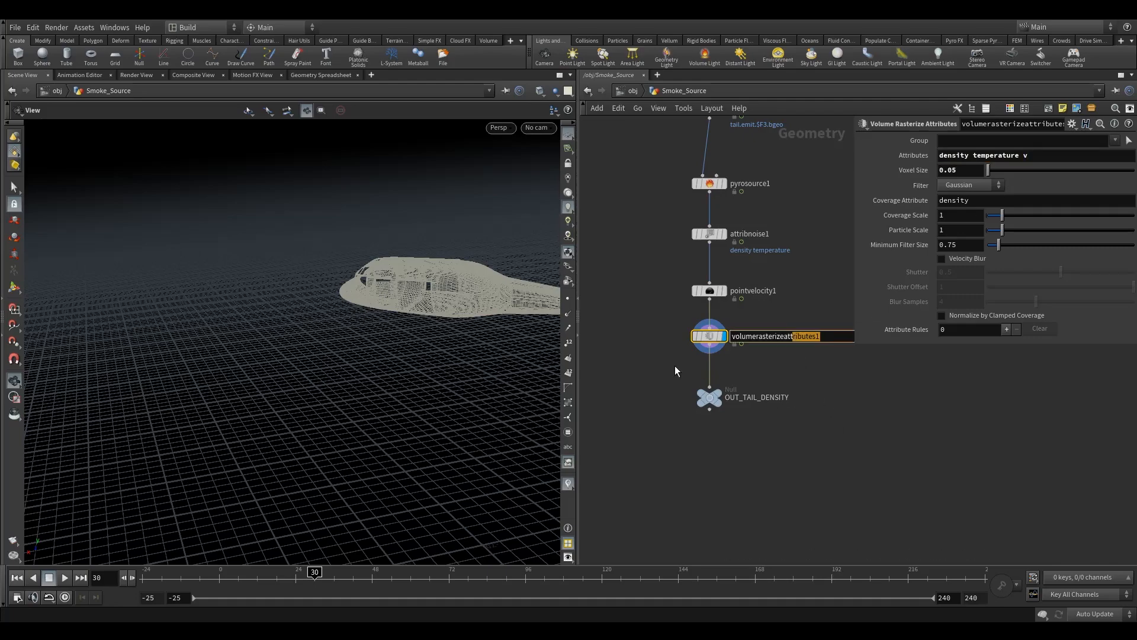